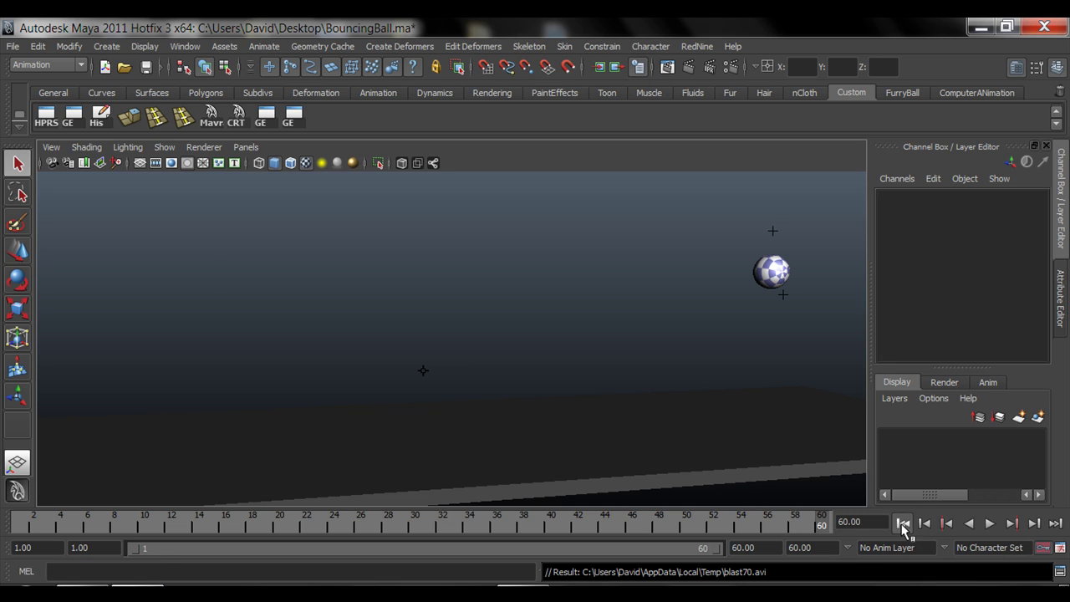
# Play and stop the bouncing ball animation, inspect the ground plane, and scrub back to frame 32
pyautogui.click(903, 524)
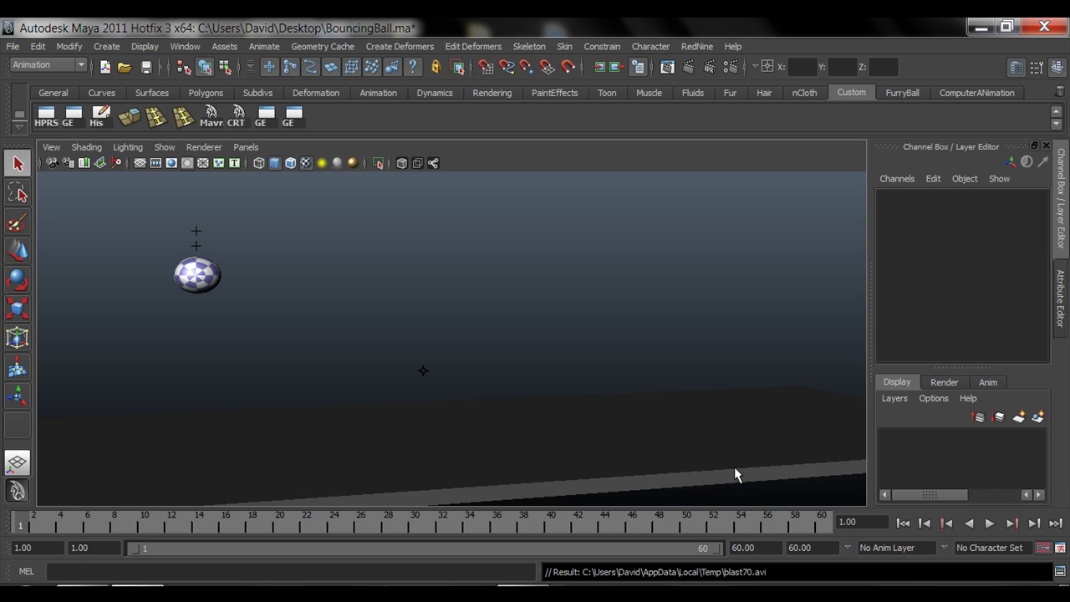
pyautogui.keyDown('alt'); pyautogui.moveTo(437, 276); pyautogui.dragTo(420, 369); pyautogui.keyUp('alt')
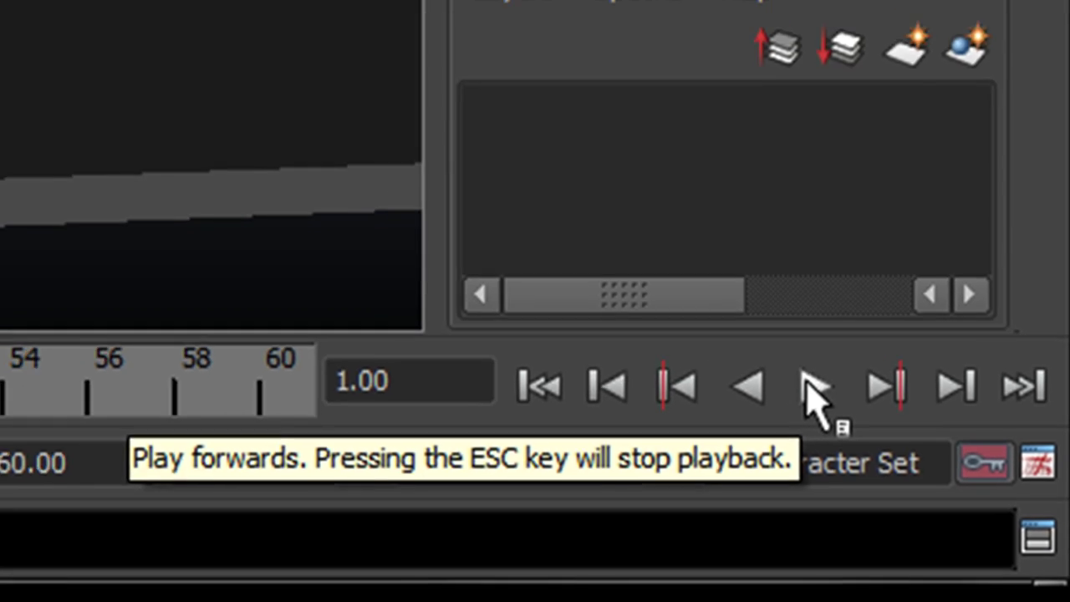
pyautogui.click(748, 338)
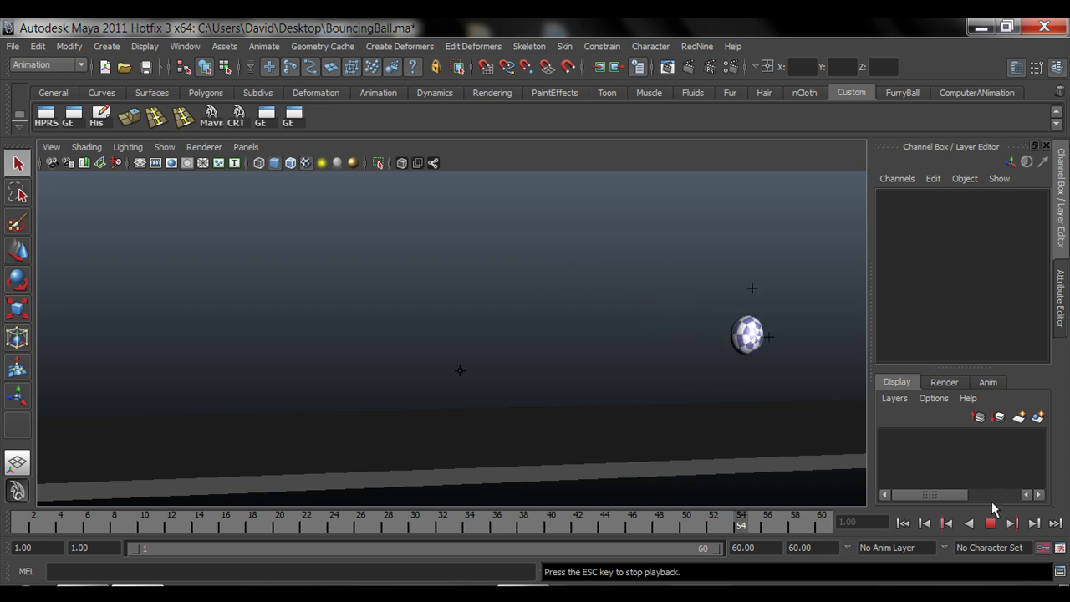
pyautogui.press('Escape')
pyautogui.click(717, 468)
pyautogui.moveTo(595, 455)
pyautogui.keyDown('alt'); pyautogui.mouseDown()
pyautogui.moveTo(569, 413)
pyautogui.moveTo(594, 407)
pyautogui.moveTo(561, 427)
pyautogui.moveTo(594, 434)
pyautogui.mouseUp(); pyautogui.keyUp('alt')
pyautogui.click(276, 330)
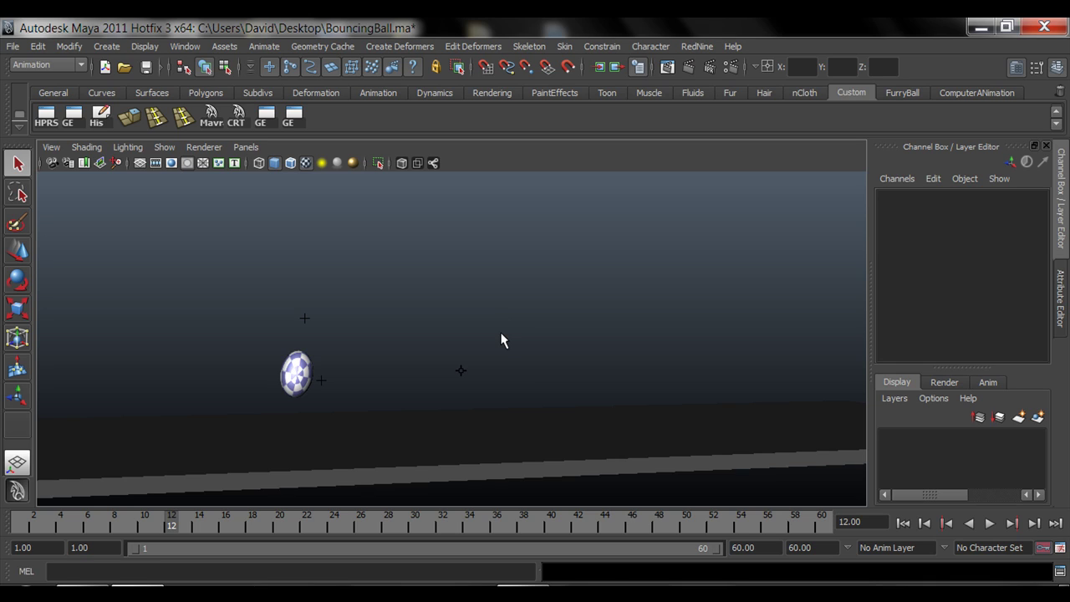
pyautogui.click(989, 523)
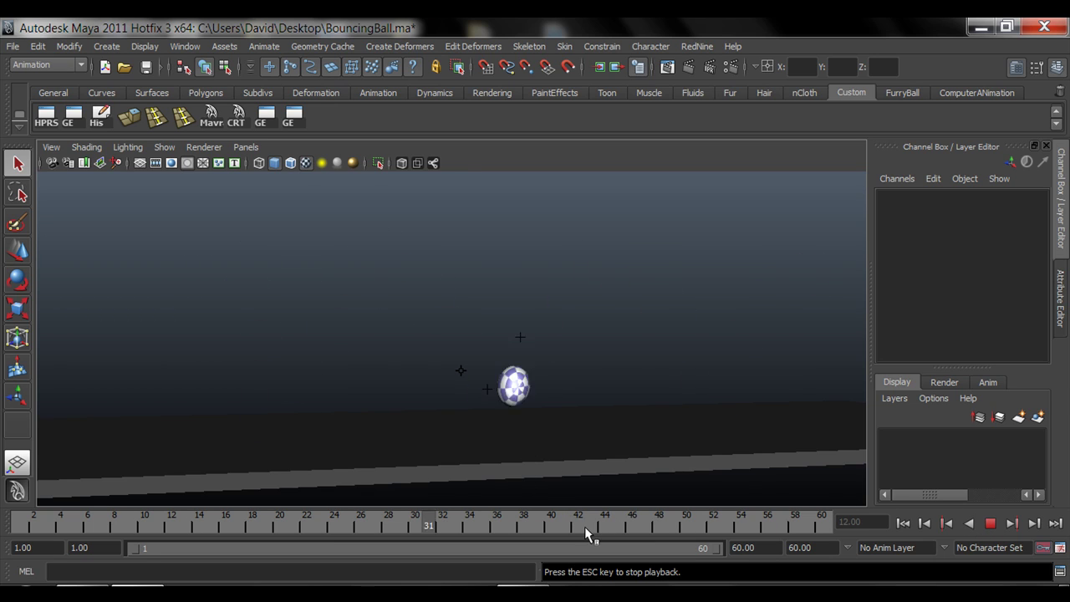
pyautogui.click(991, 524)
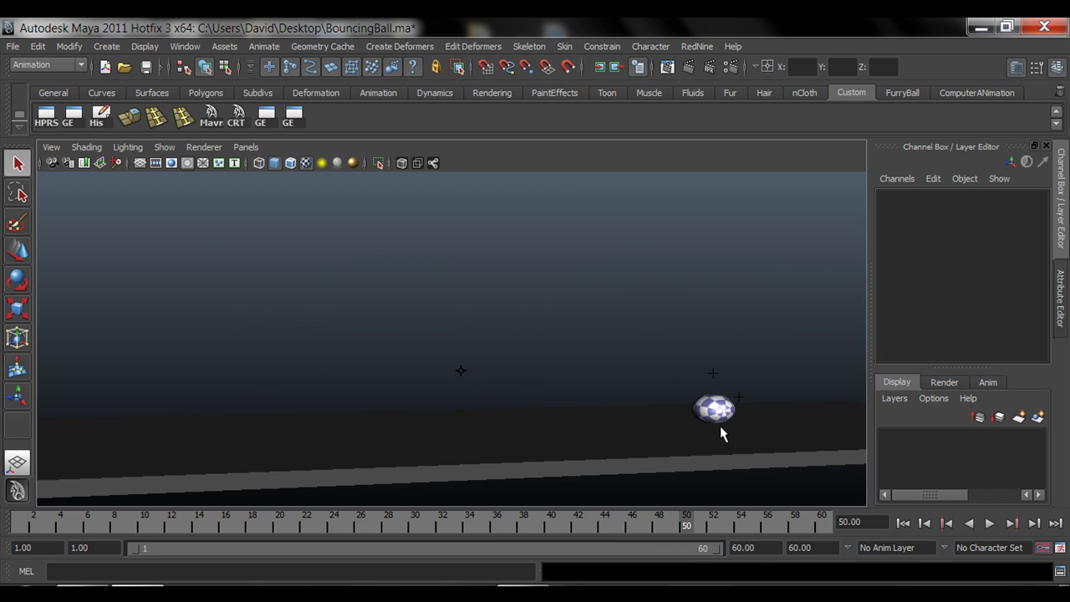
pyautogui.moveTo(354, 530); pyautogui.dragTo(442, 527)
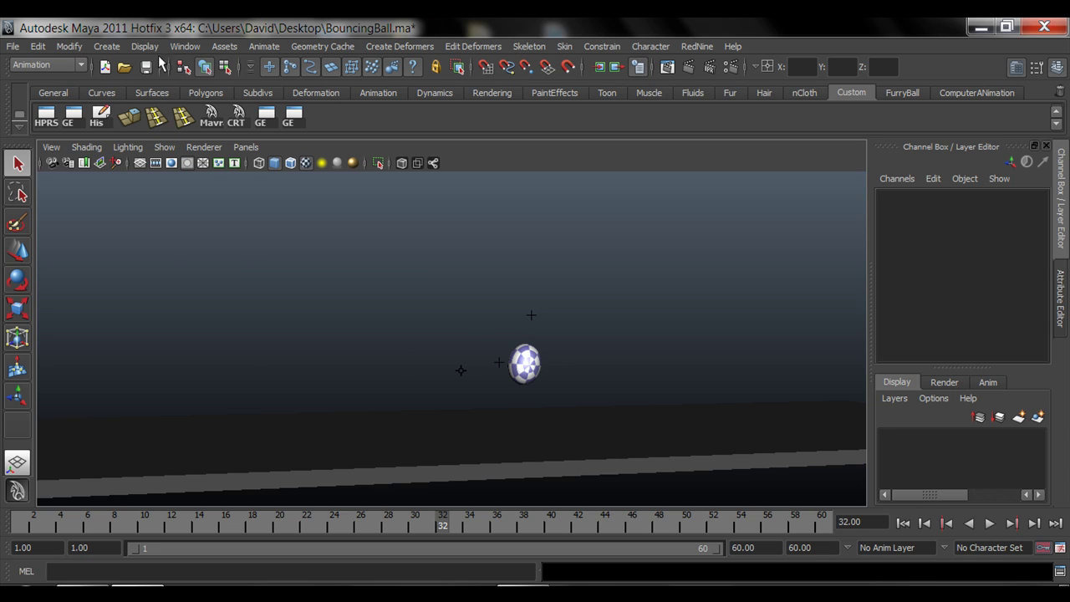
# Dismiss the Create list, replay the animation twice, and rewind the ball to frame 1
pyautogui.click(106, 46)
pyautogui.moveTo(134, 90)
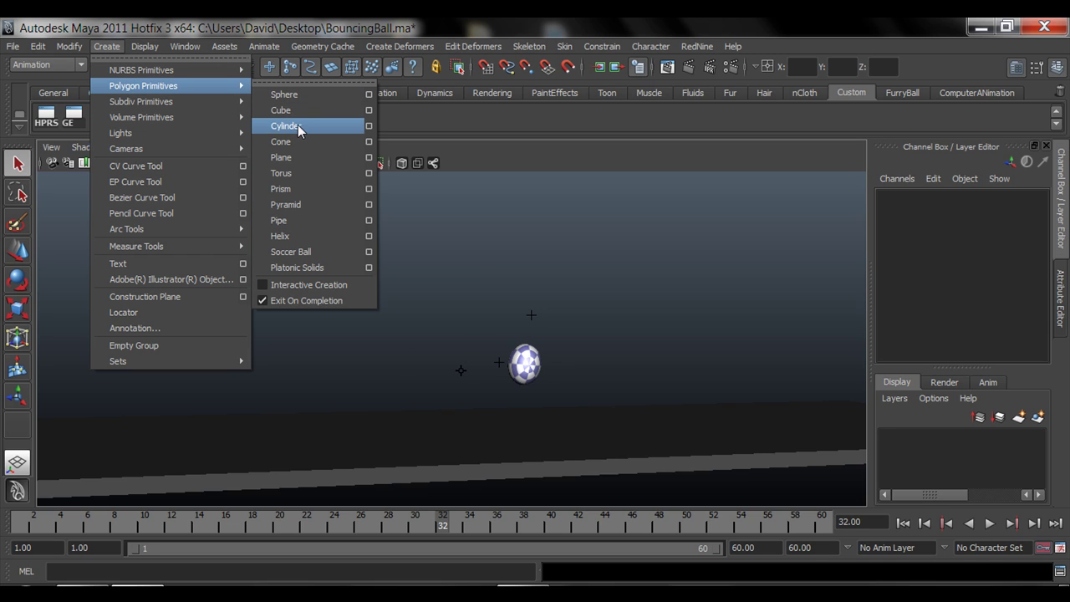
pyautogui.click(657, 326)
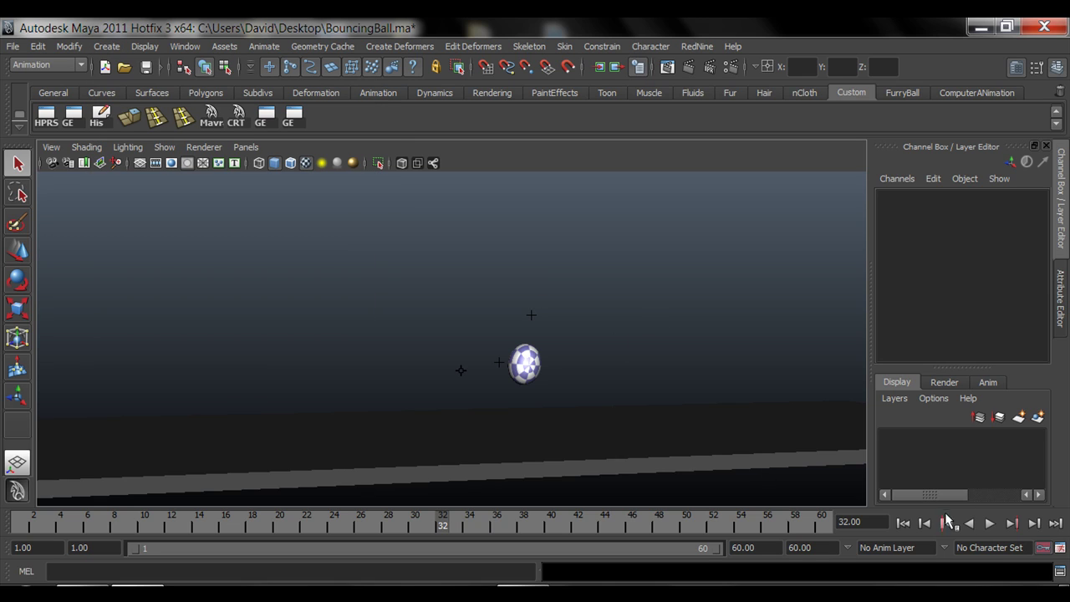
pyautogui.click(989, 523)
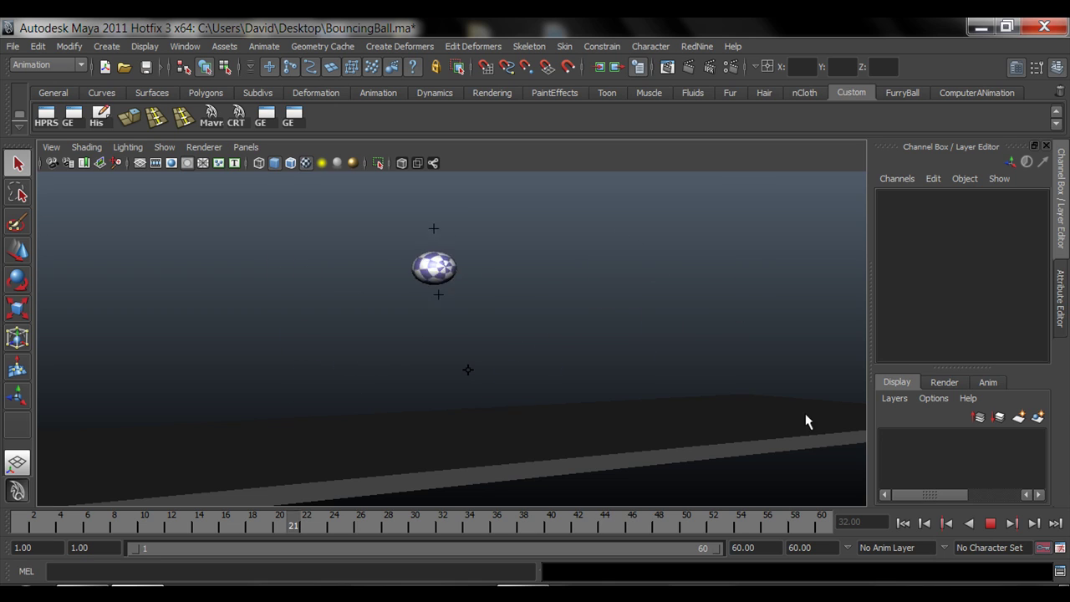
pyautogui.click(990, 524)
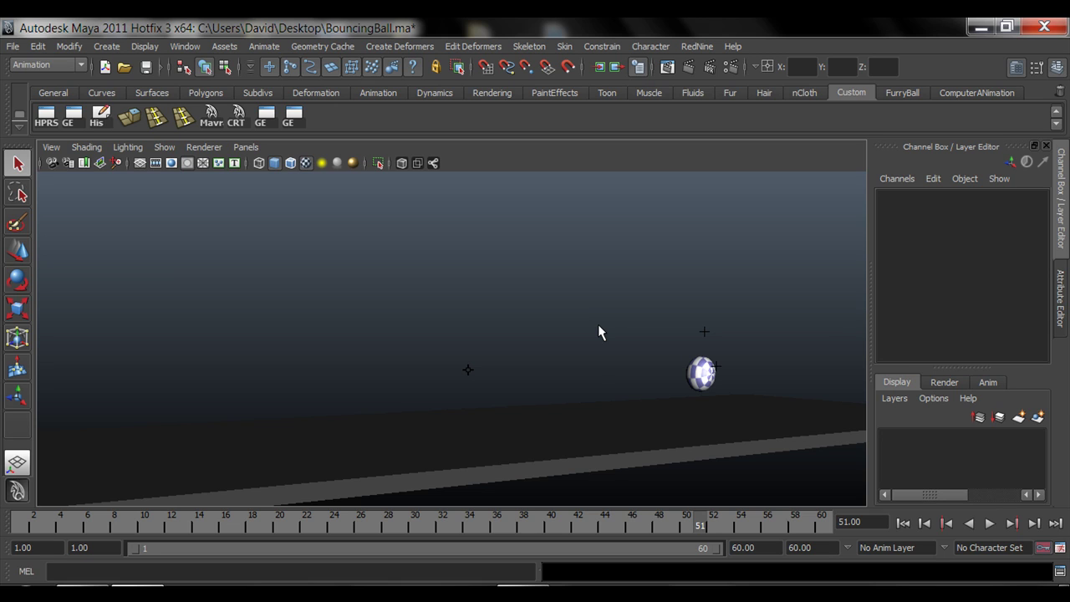
pyautogui.click(989, 522)
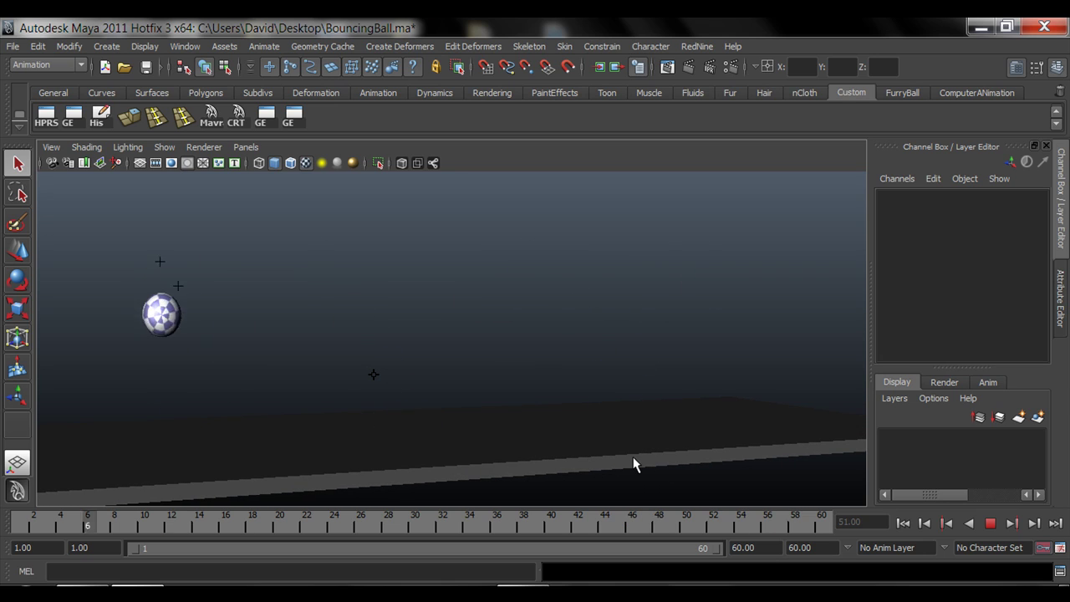
pyautogui.click(989, 522)
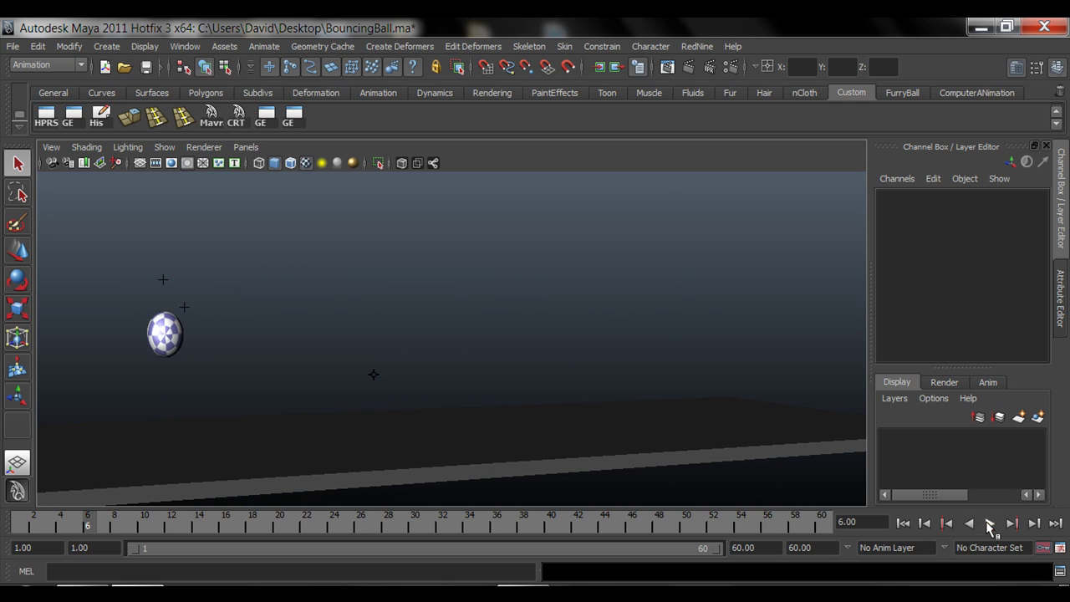
pyautogui.click(904, 523)
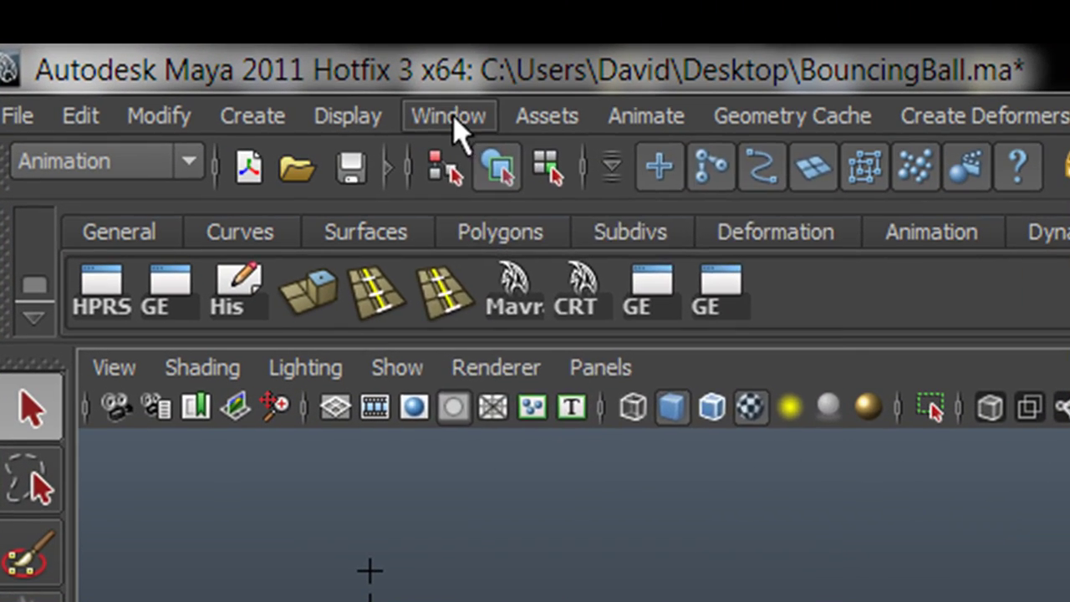
# Open the Playblast options from the Window menu, leaving the playback range start at 1
pyautogui.click(449, 117)
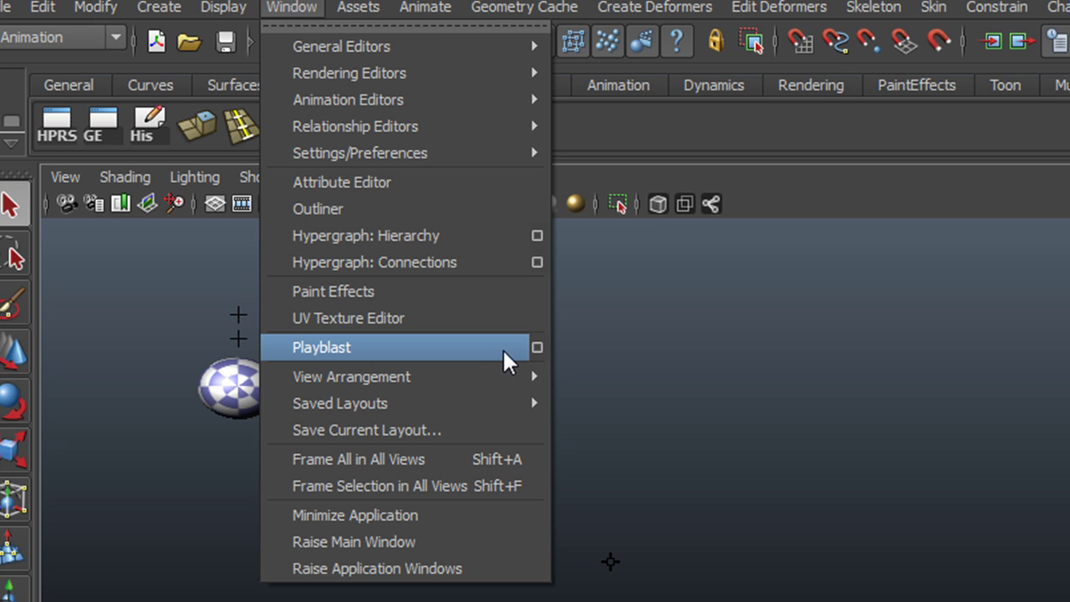
pyautogui.click(535, 346)
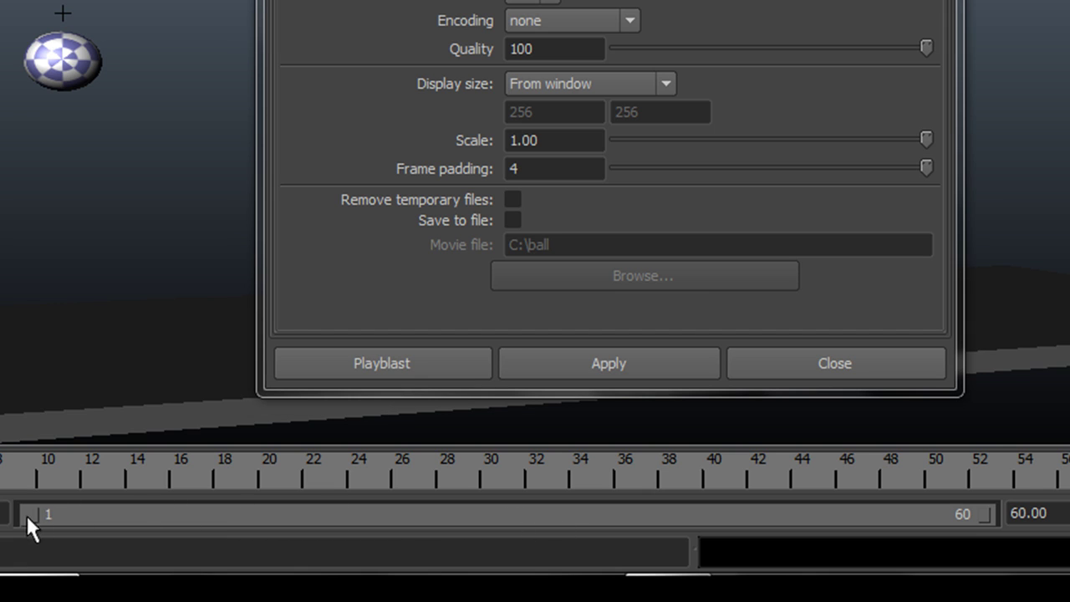
pyautogui.moveTo(35, 515)
pyautogui.mouseDown()
pyautogui.moveTo(59, 513)
pyautogui.moveTo(17, 509)
pyautogui.mouseUp()
pyautogui.moveTo(982, 507); pyautogui.dragTo(994, 513)
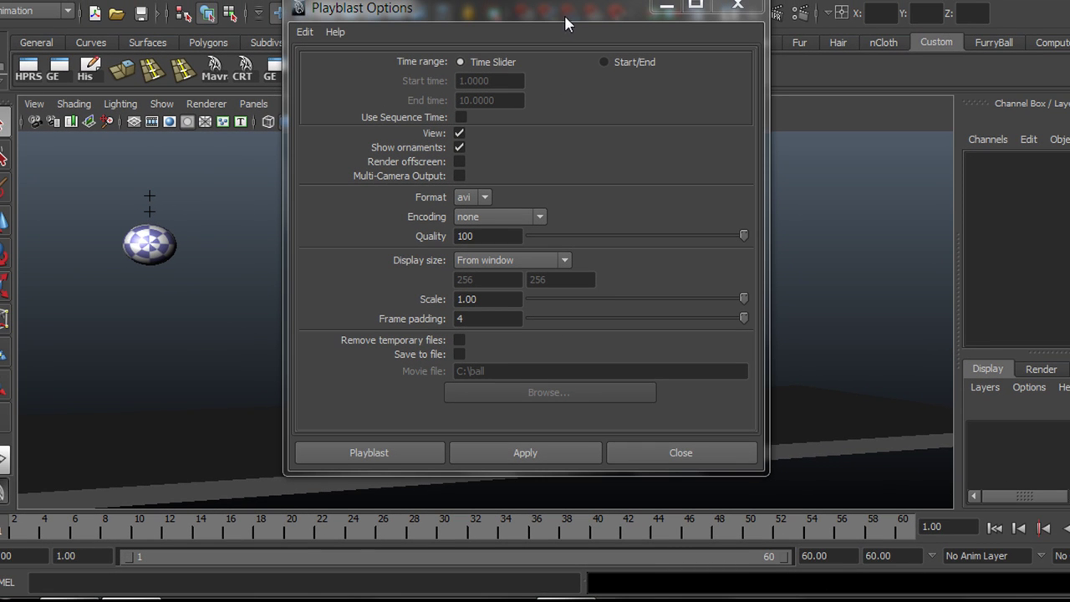
# Try a Start/End time range starting at 1.0000, then set Time range back to Time Slider
pyautogui.click(604, 61)
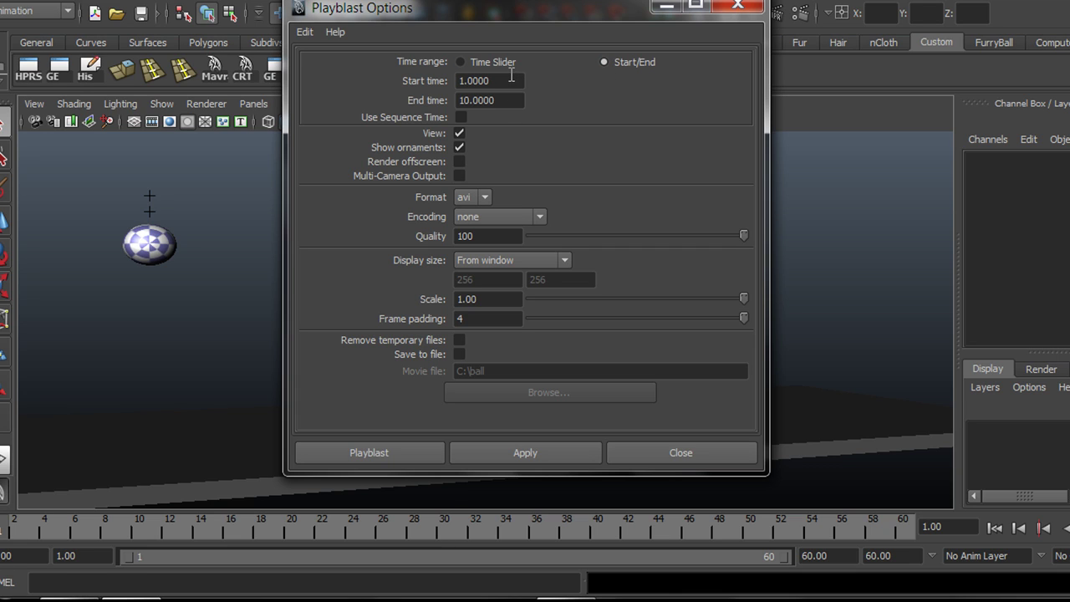
pyautogui.moveTo(511, 80); pyautogui.dragTo(410, 98)
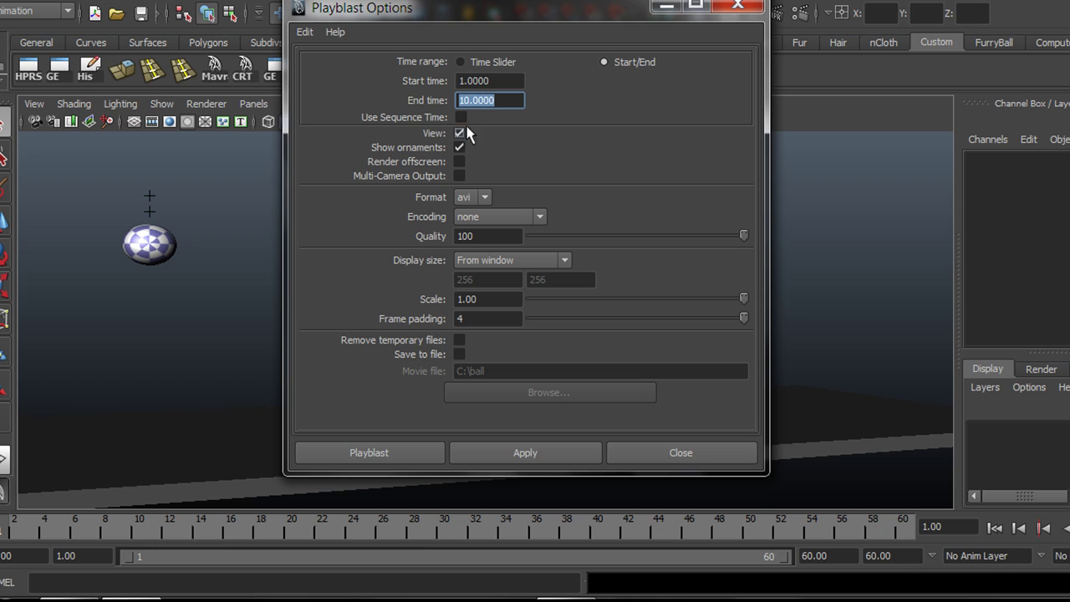
pyautogui.click(461, 62)
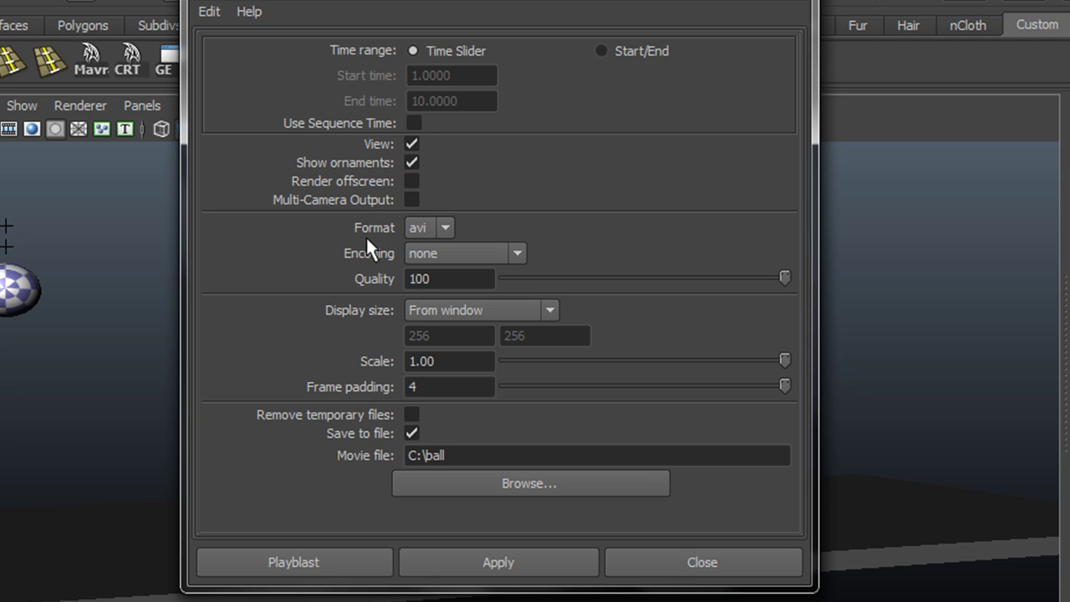
# Keep avi format with no encoding, return Quality to 100, and take Display size from Render Settings
pyautogui.click(444, 230)
pyautogui.click(427, 249)
pyautogui.click(502, 256)
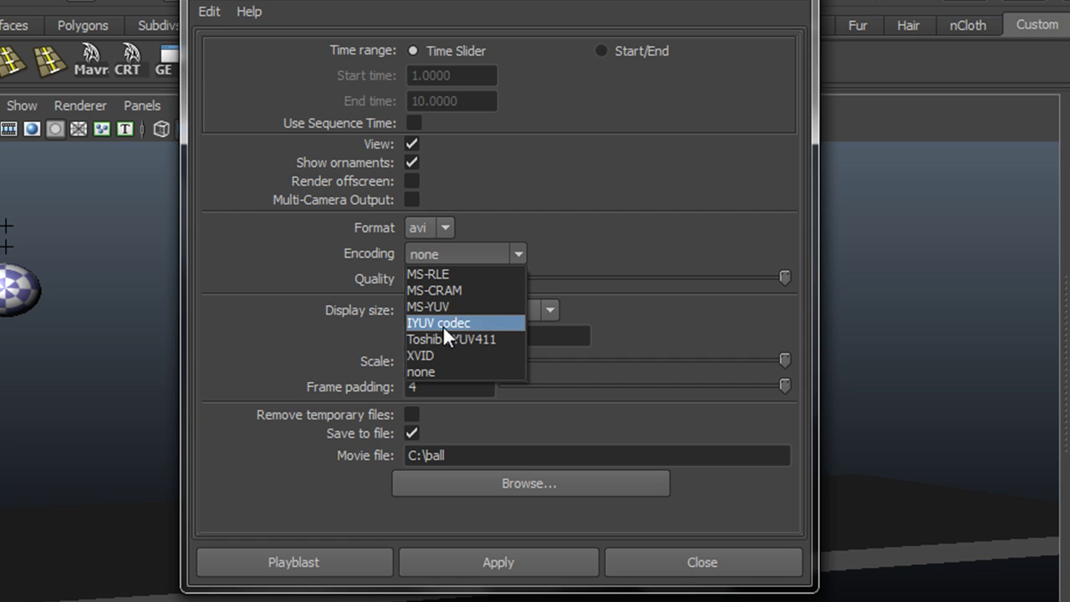
pyautogui.click(429, 372)
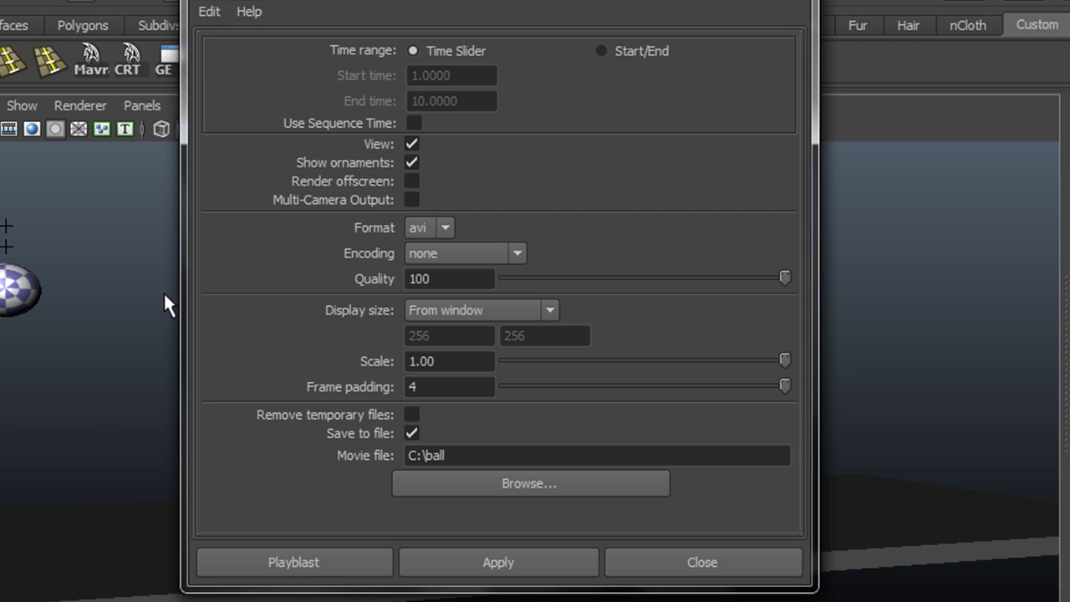
pyautogui.click(502, 254)
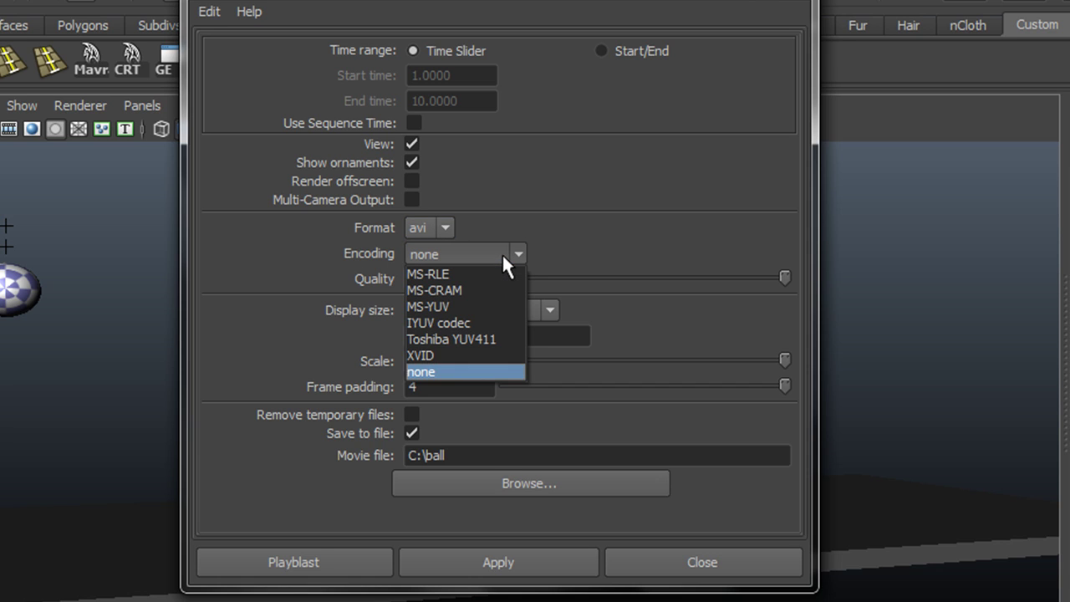
pyautogui.click(437, 371)
pyautogui.moveTo(784, 279); pyautogui.dragTo(828, 291)
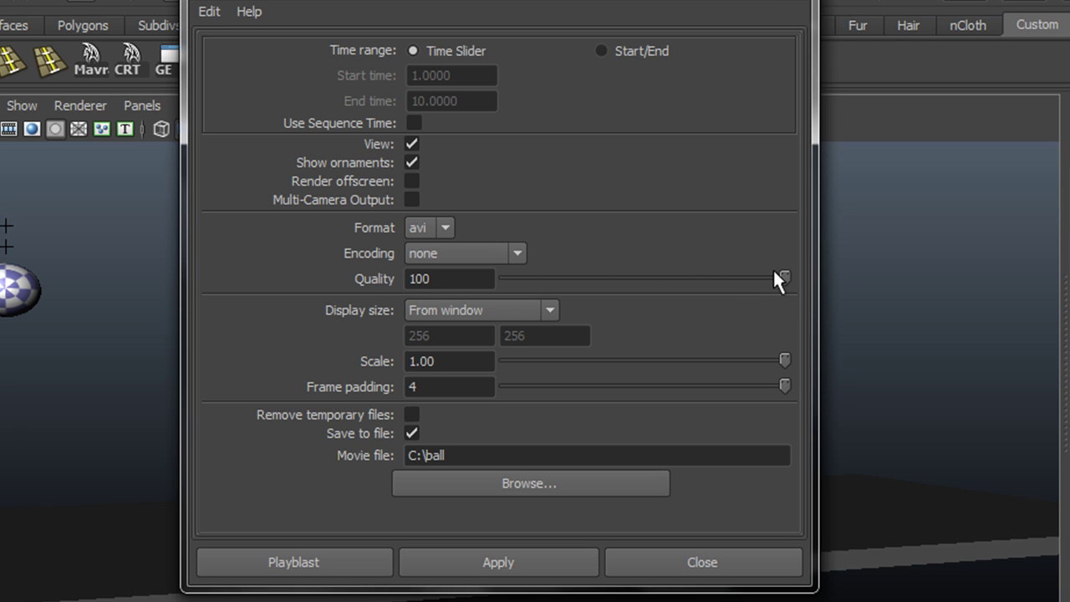
pyautogui.moveTo(781, 273); pyautogui.dragTo(804, 298)
pyautogui.click(547, 313)
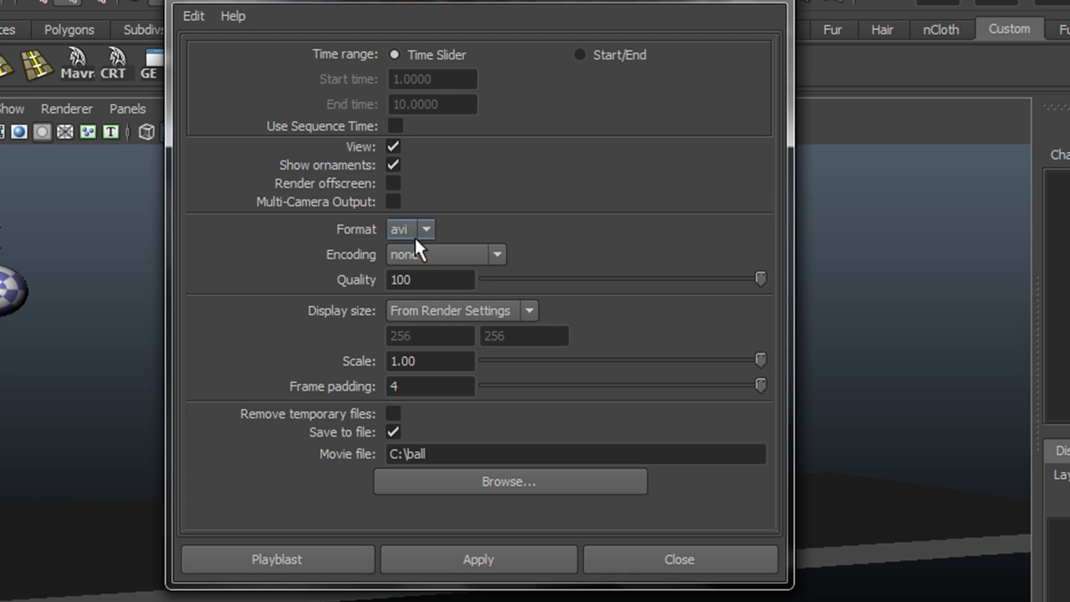
# Try a custom 256-wide display size, then set Display size back to From window
pyautogui.moveTo(376, 2); pyautogui.dragTo(473, 2)
pyautogui.click(507, 329)
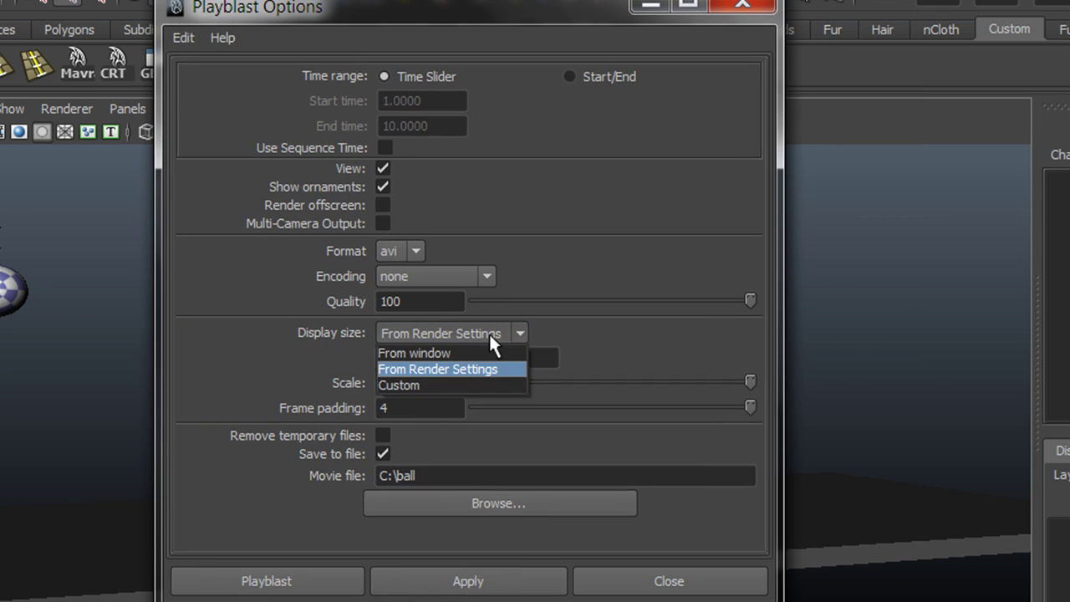
pyautogui.click(449, 384)
pyautogui.moveTo(428, 359); pyautogui.dragTo(372, 371)
pyautogui.moveTo(511, 358); pyautogui.dragTo(444, 358)
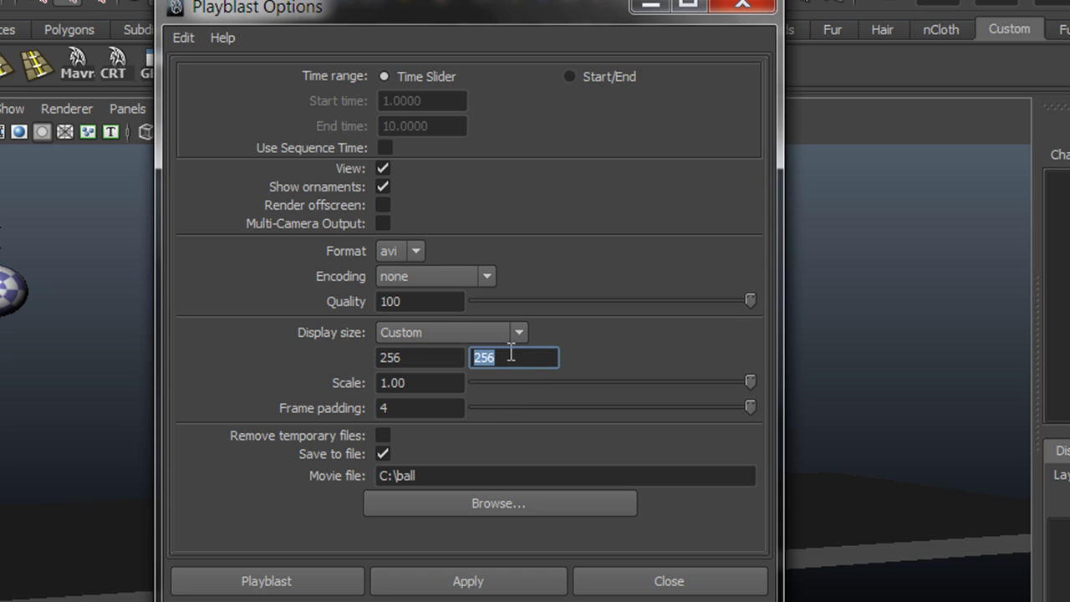
pyautogui.click(506, 326)
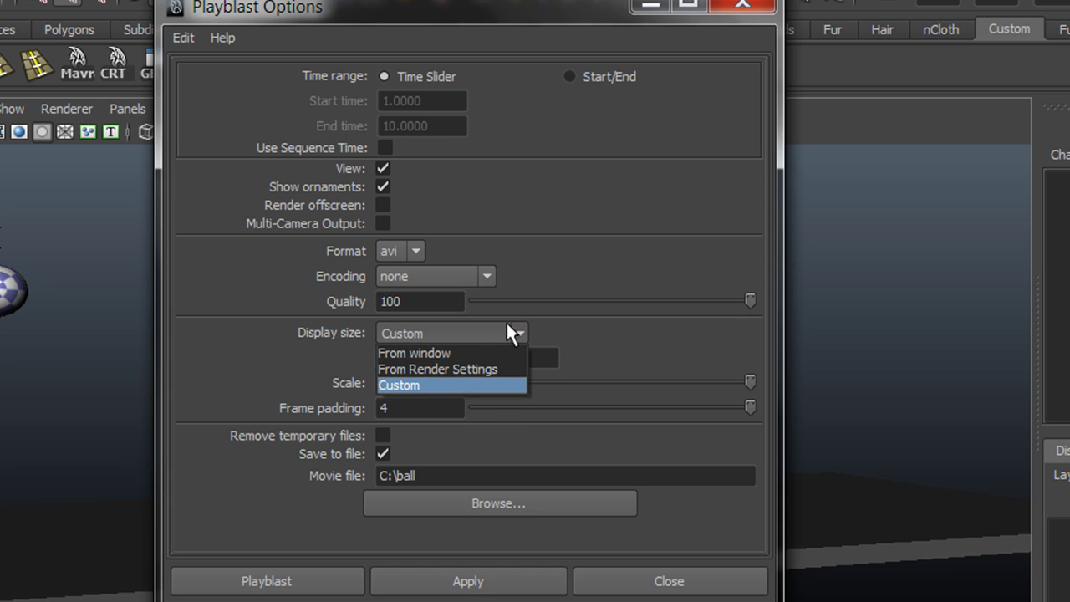
pyautogui.click(394, 353)
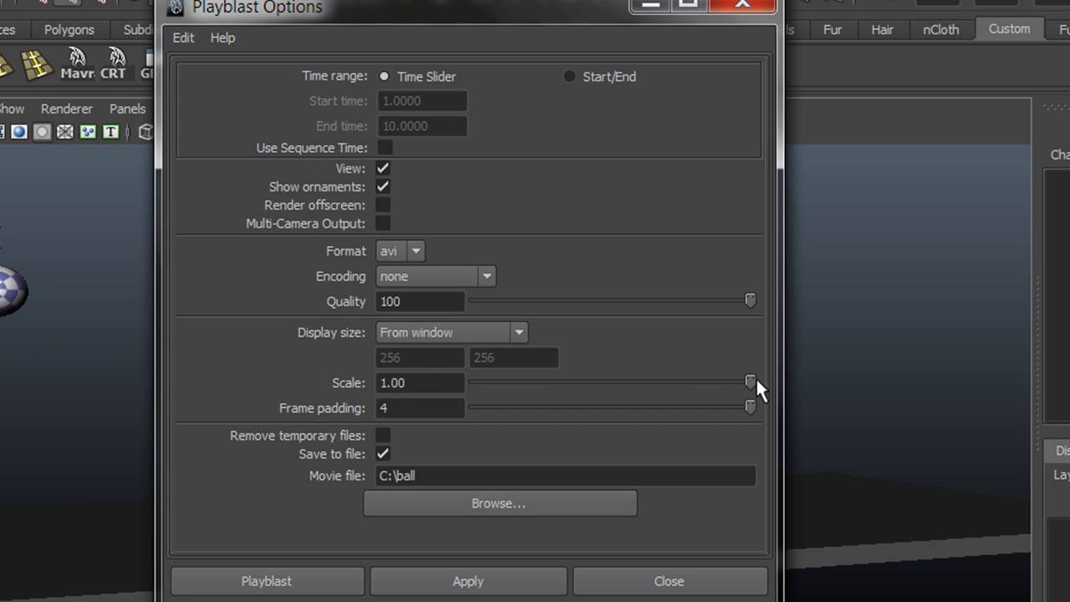
# Return the playblast Scale to 1.00 and keep avi as the output format
pyautogui.moveTo(750, 378); pyautogui.dragTo(773, 382)
pyautogui.click(402, 410)
pyautogui.click(415, 250)
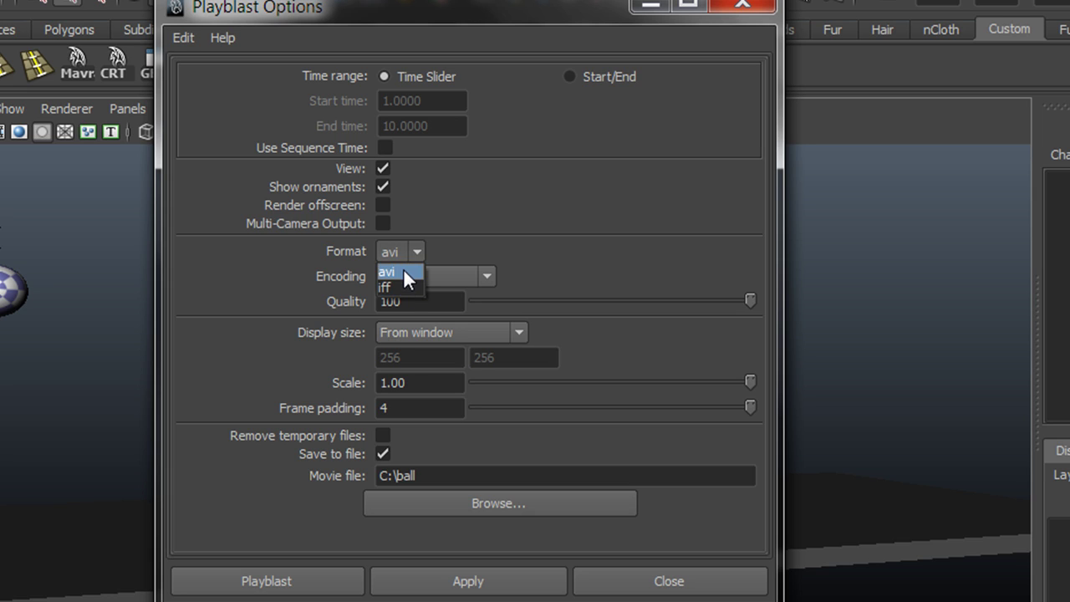
pyautogui.click(404, 272)
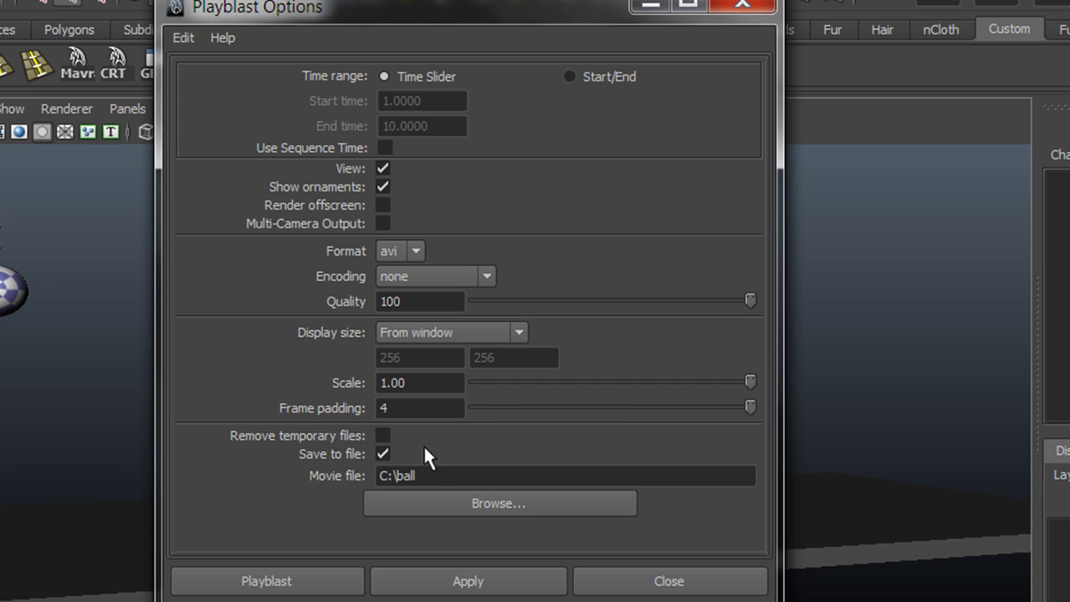
# Toggle Save to file off and back on, then browse for the movie file location
pyautogui.click(380, 449)
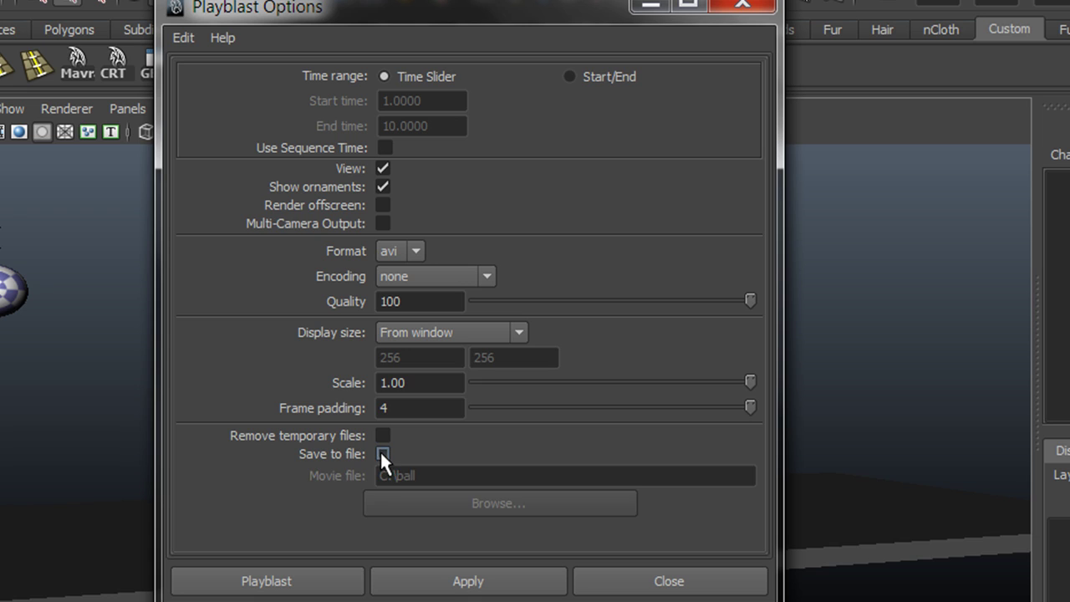
pyautogui.click(381, 450)
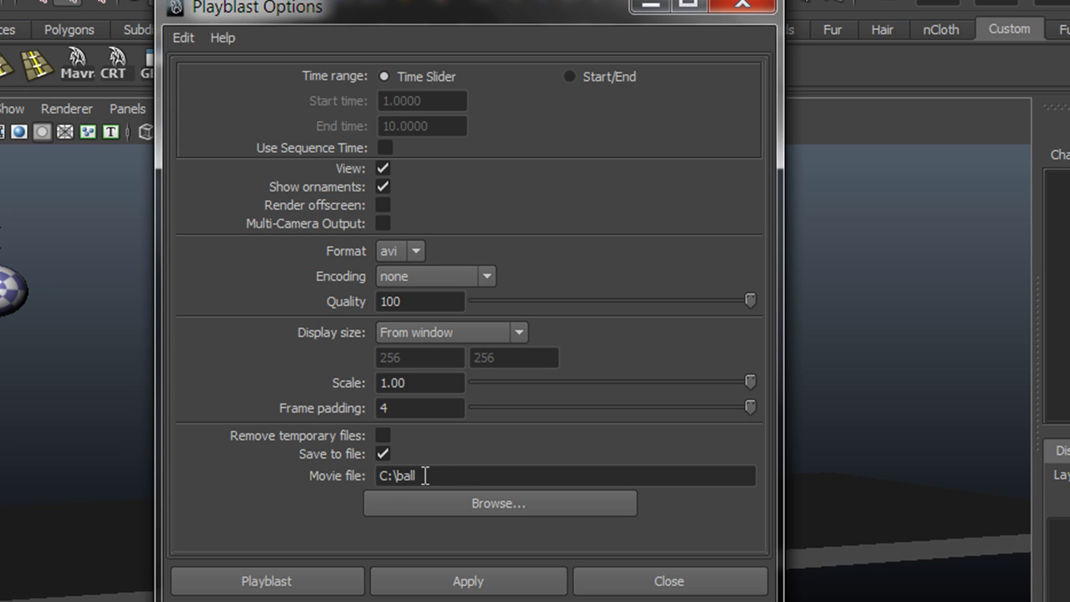
pyautogui.click(382, 454)
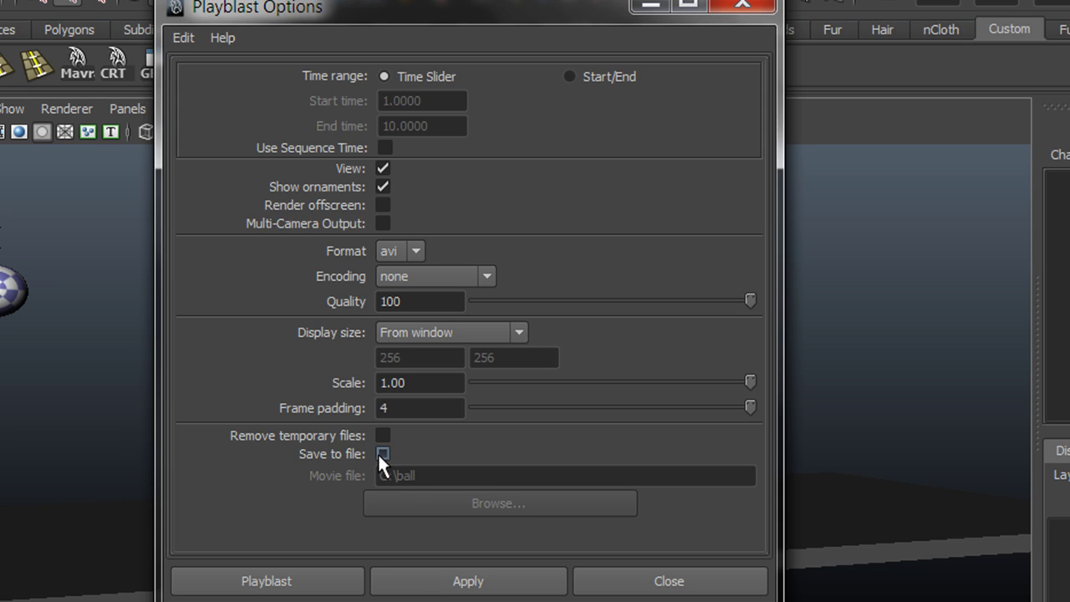
pyautogui.click(382, 454)
pyautogui.click(514, 502)
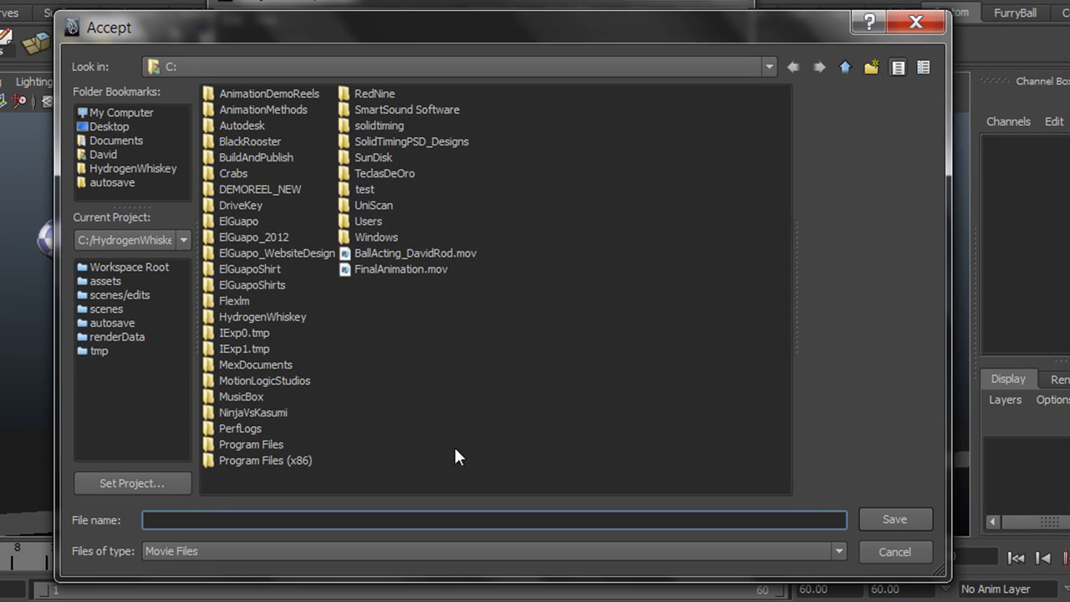
# Save the playblast movie as BouncingBall in the Desktop folder
pyautogui.click(119, 128)
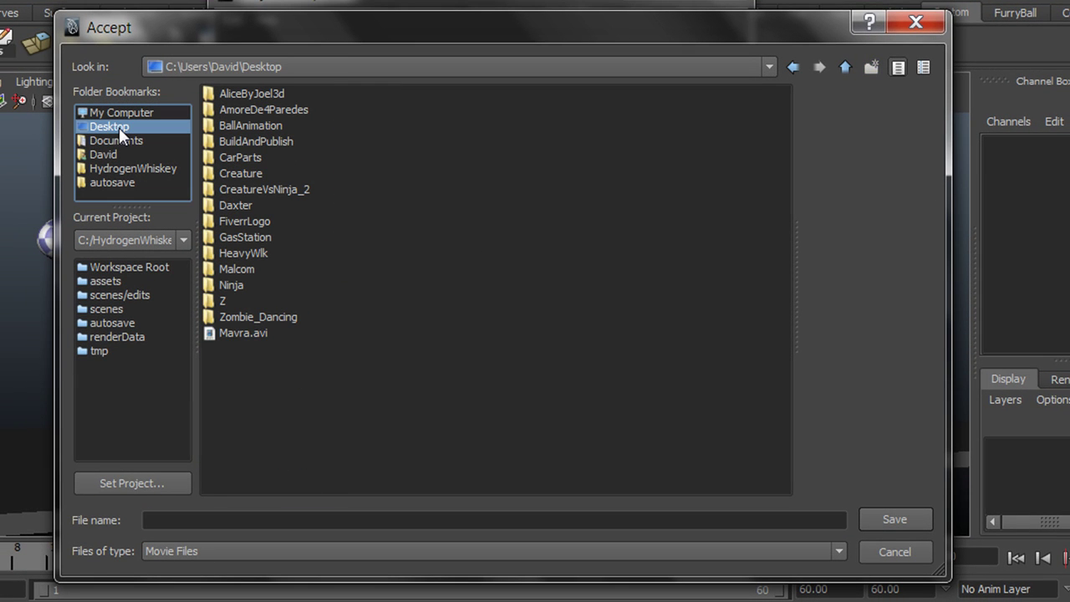
pyautogui.click(224, 519)
pyautogui.write('Bouncing')
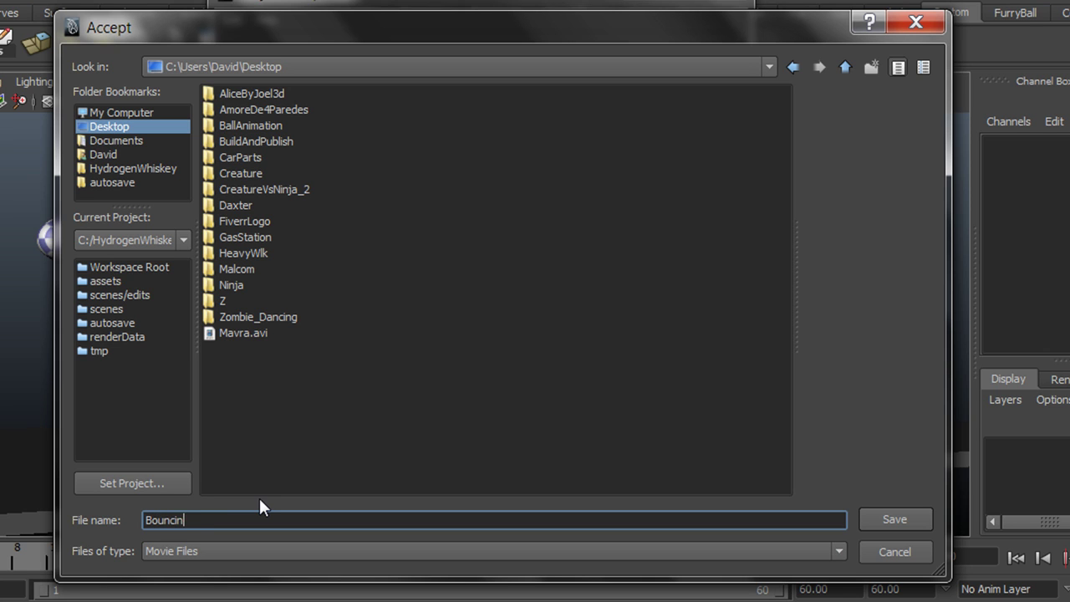
pyautogui.write('Ball')
pyautogui.click(878, 520)
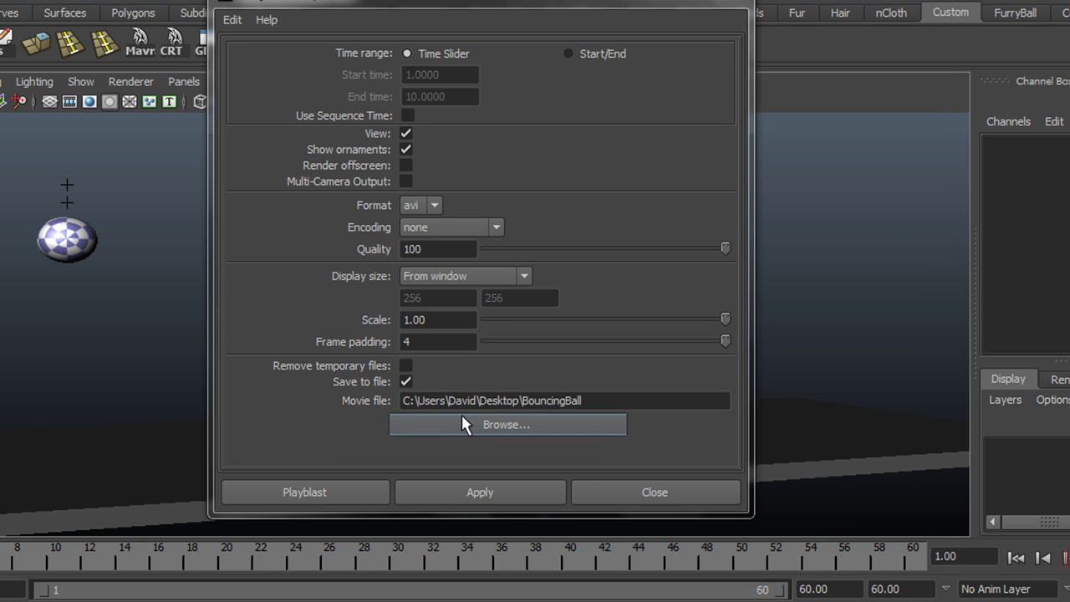
# Check the Desktop\BouncingBall movie path and render the playblast
pyautogui.moveTo(401, 400); pyautogui.dragTo(591, 399)
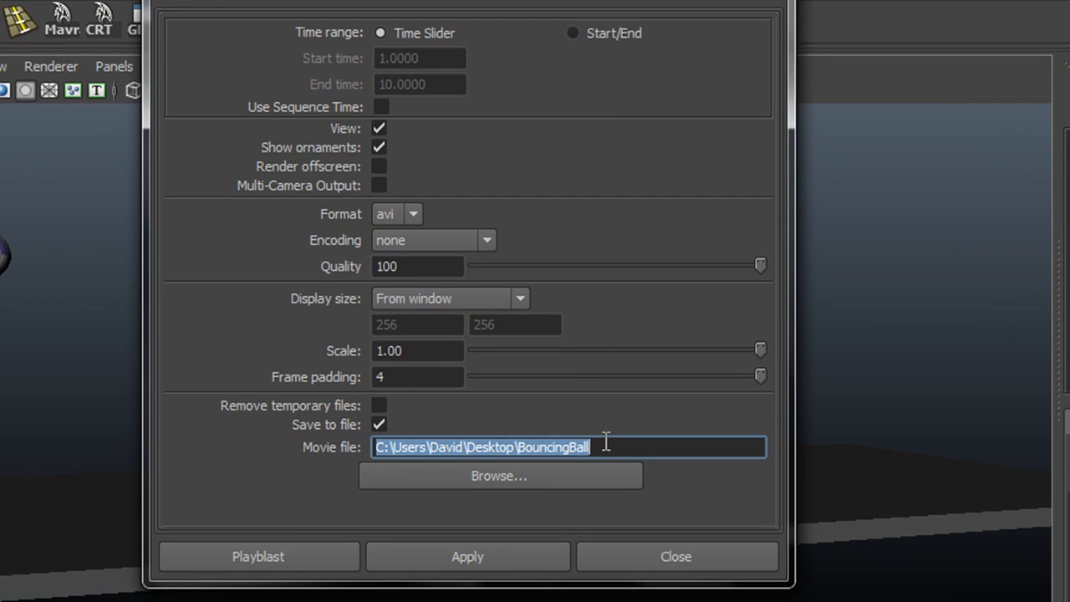
pyautogui.click(607, 443)
pyautogui.moveTo(469, 447); pyautogui.dragTo(595, 446)
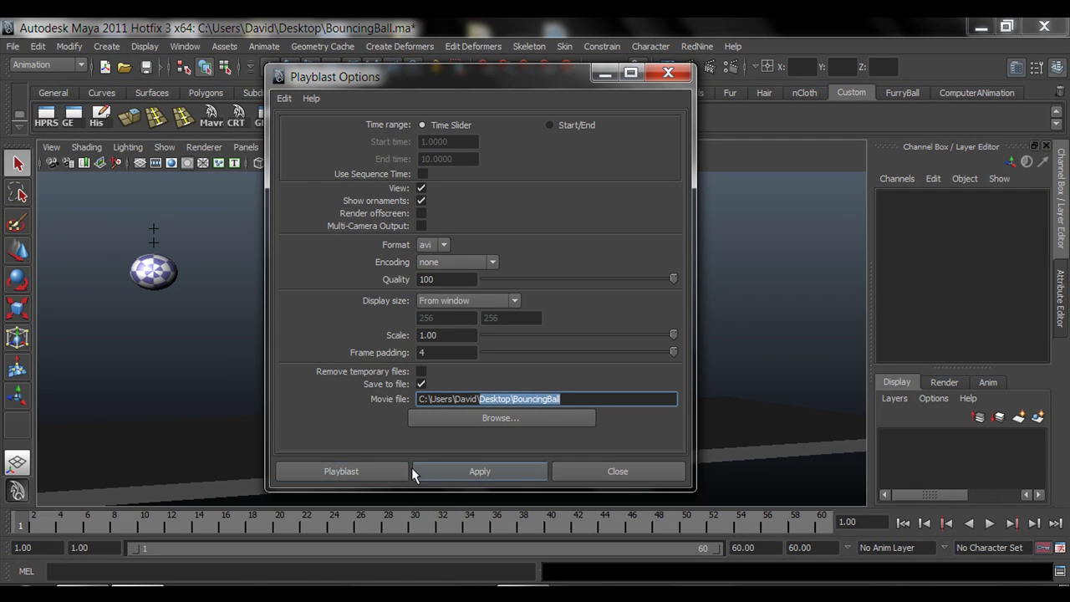
pyautogui.click(344, 472)
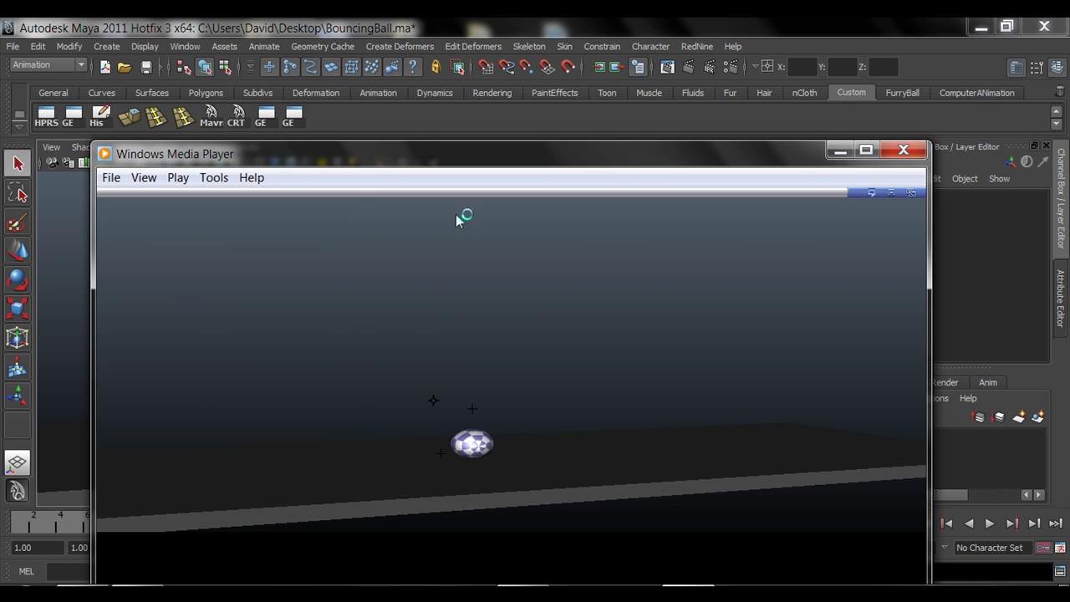
# After watching BouncingBall.avi, close Windows Media Player and switch back to Maya with Alt+Tab
pyautogui.moveTo(524, 164); pyautogui.dragTo(518, 82)
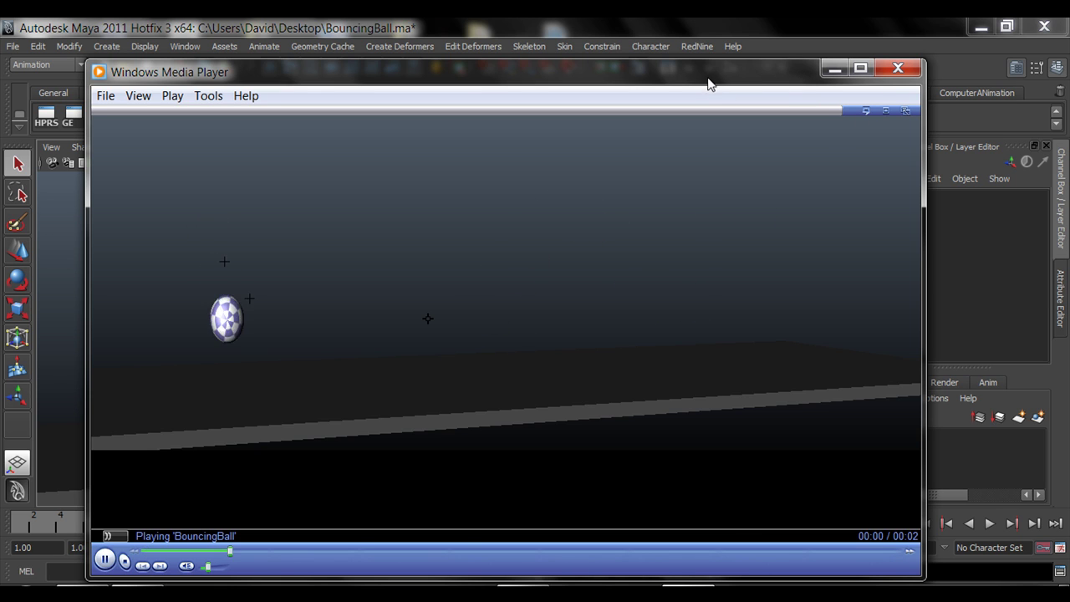
pyautogui.moveTo(707, 81)
pyautogui.mouseDown()
pyautogui.moveTo(696, 89)
pyautogui.moveTo(707, 48)
pyautogui.moveTo(707, 60)
pyautogui.mouseUp()
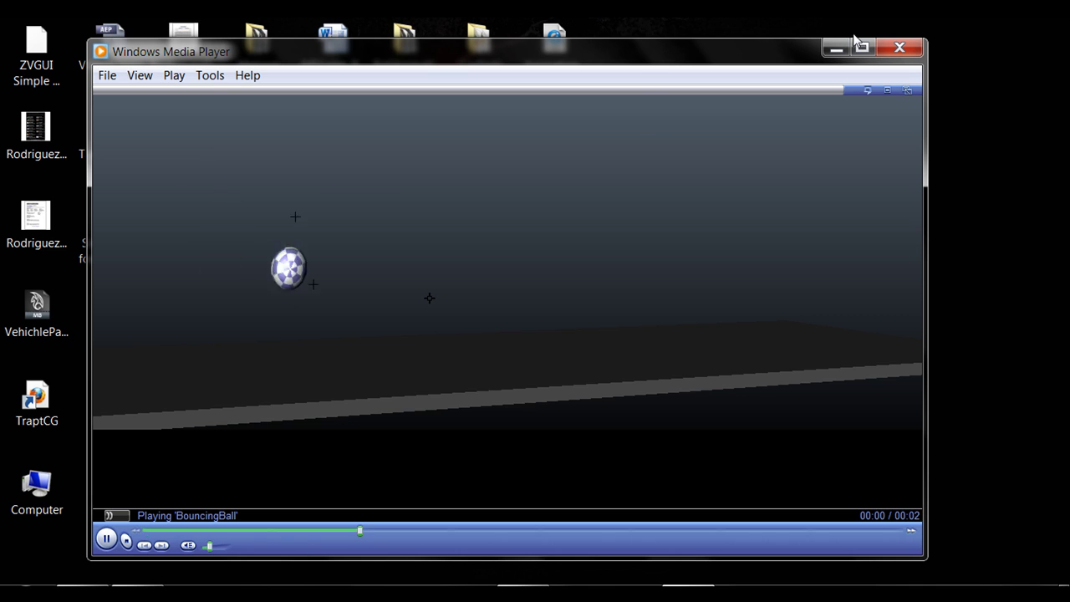
pyautogui.click(898, 48)
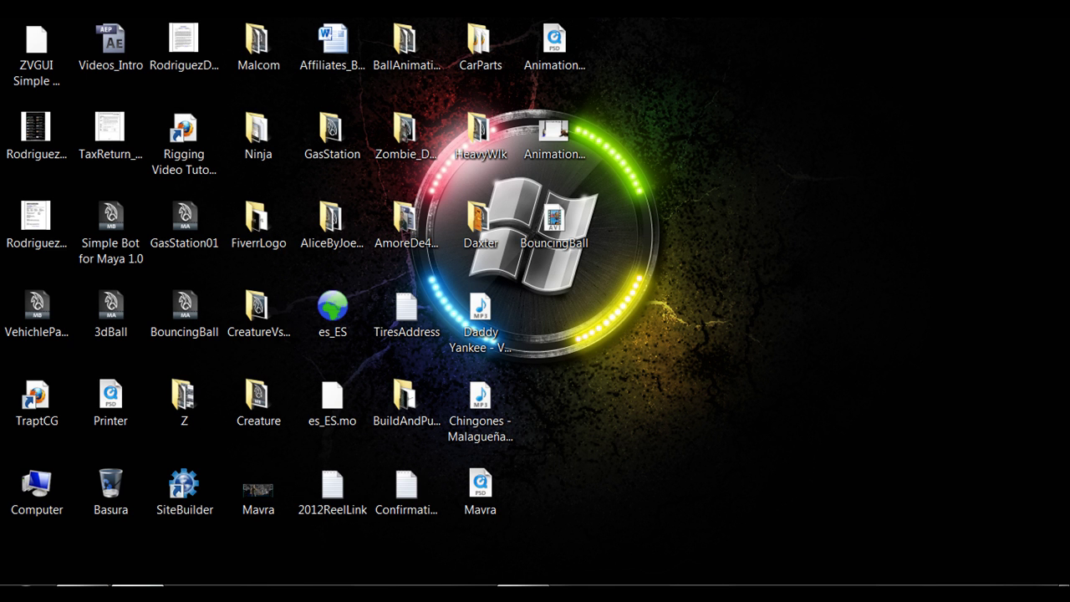
pyautogui.hotkey('alt', 'Tab')
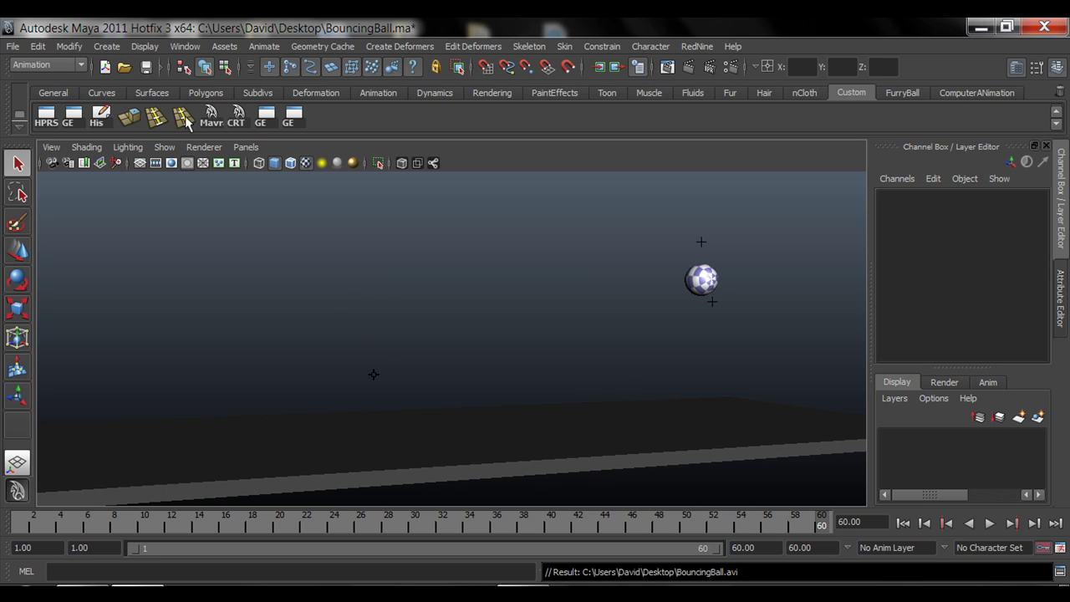
# Reopen Playblast Options from the Window menu and set the avi Encoding to MS-CRAM
pyautogui.click(184, 47)
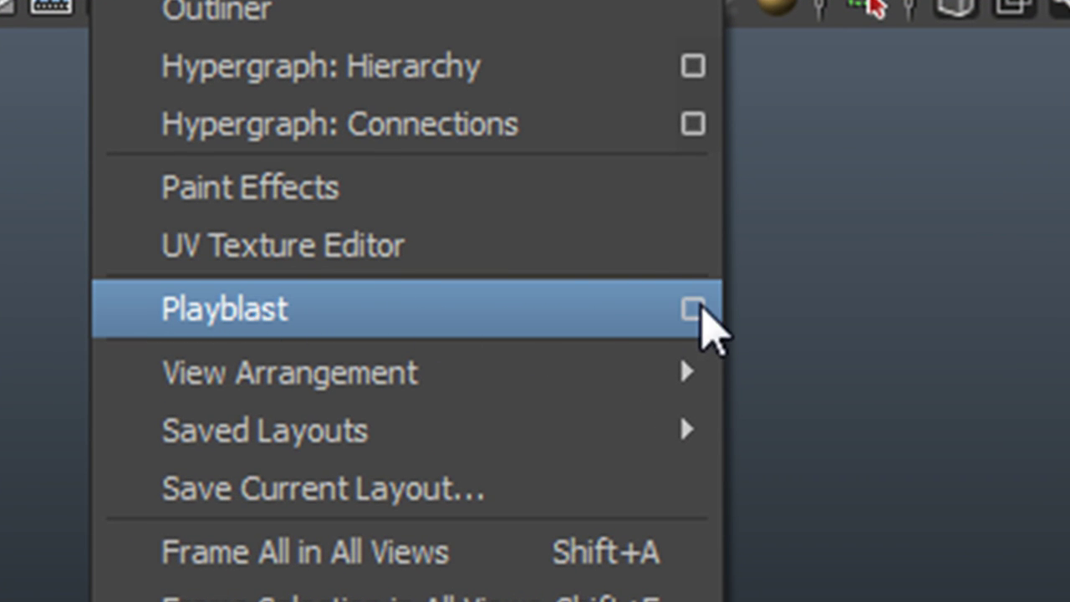
pyautogui.click(693, 309)
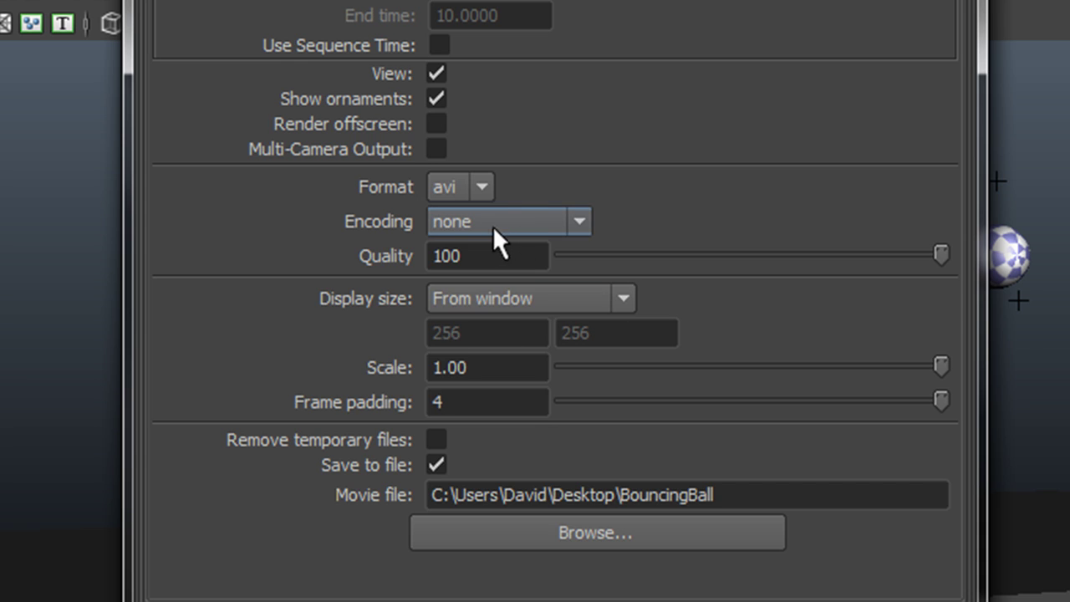
pyautogui.click(486, 221)
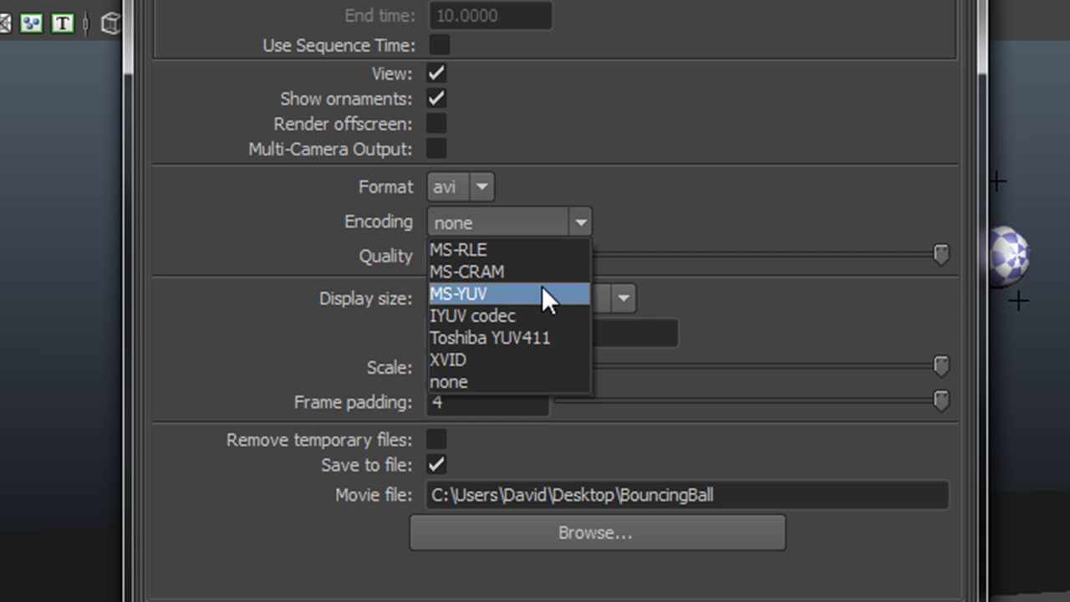
pyautogui.click(481, 271)
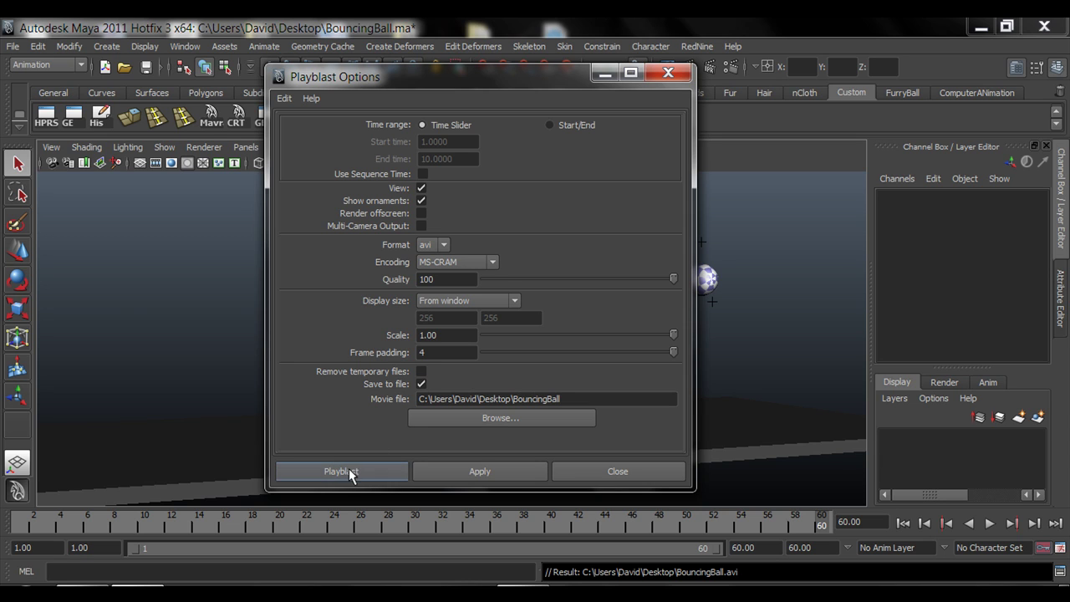
# Render the MS-CRAM playblast over the existing BouncingBall movie, watch it, and close the player
pyautogui.click(349, 473)
pyautogui.moveTo(554, 251); pyautogui.dragTo(532, 254)
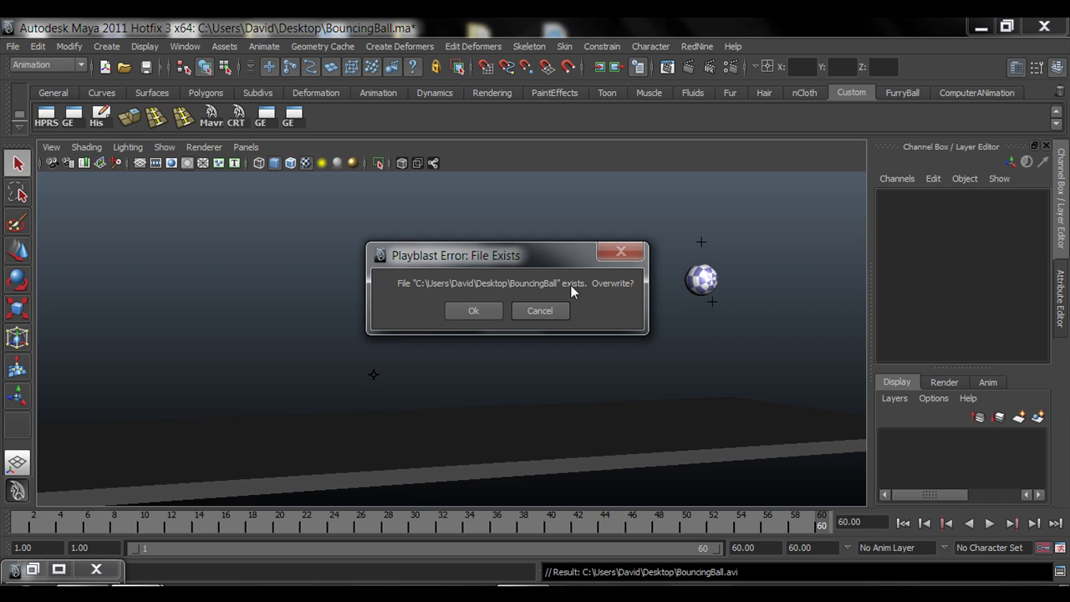
pyautogui.click(482, 309)
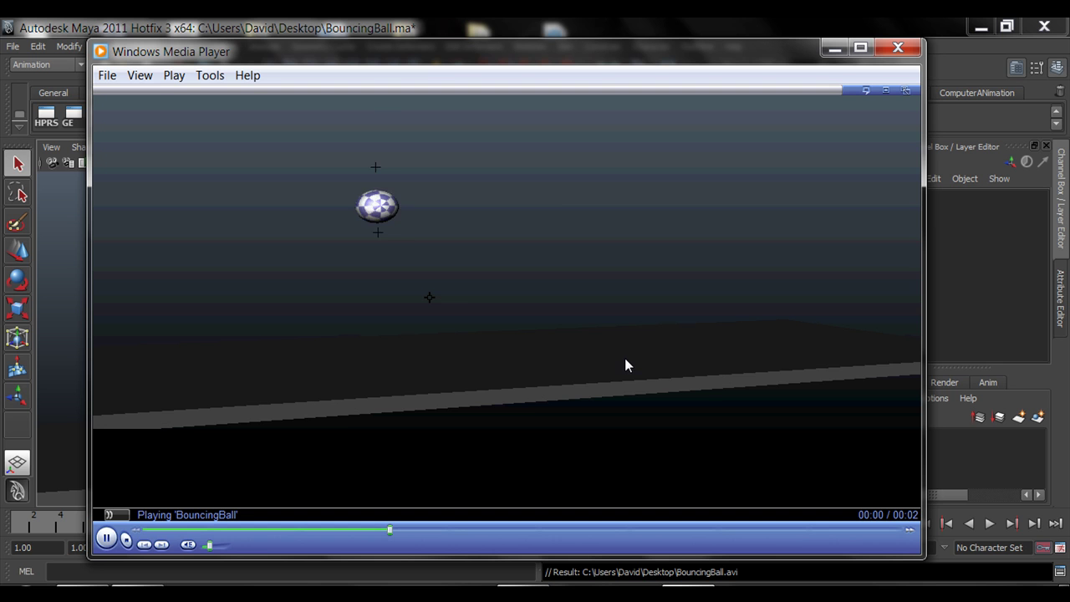
pyautogui.moveTo(585, 59)
pyautogui.mouseDown()
pyautogui.moveTo(626, 51)
pyautogui.moveTo(599, 63)
pyautogui.mouseUp()
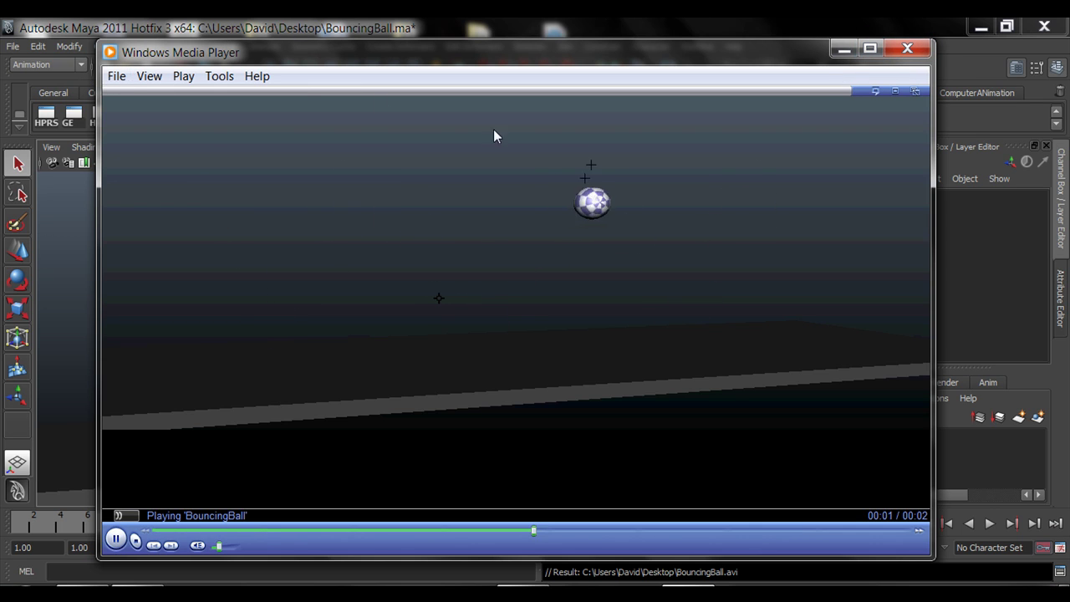
pyautogui.click(116, 76)
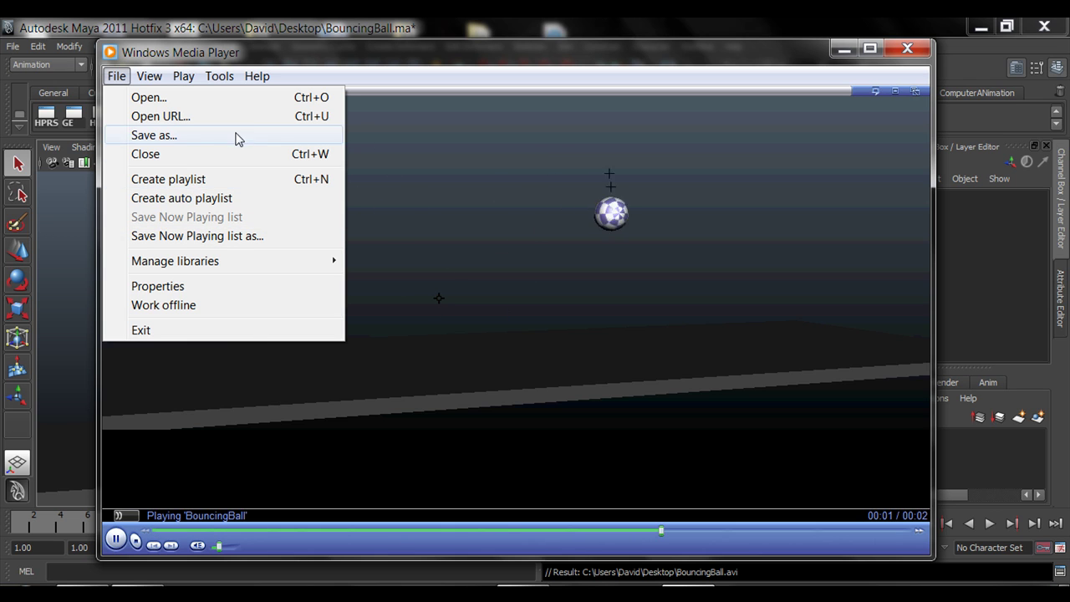
pyautogui.moveTo(717, 50); pyautogui.dragTo(720, 57)
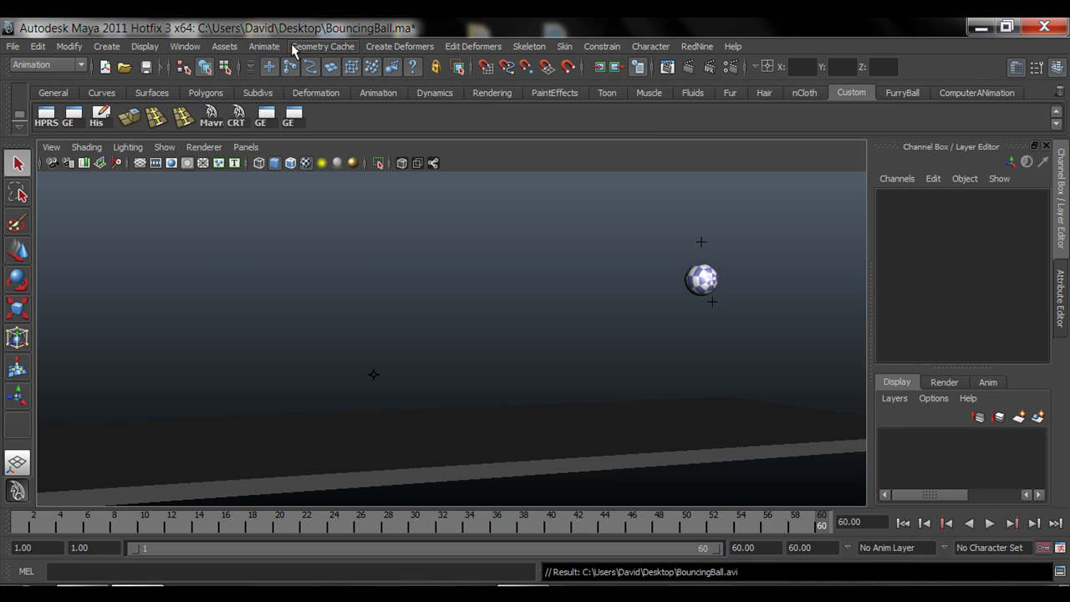
pyautogui.click(185, 46)
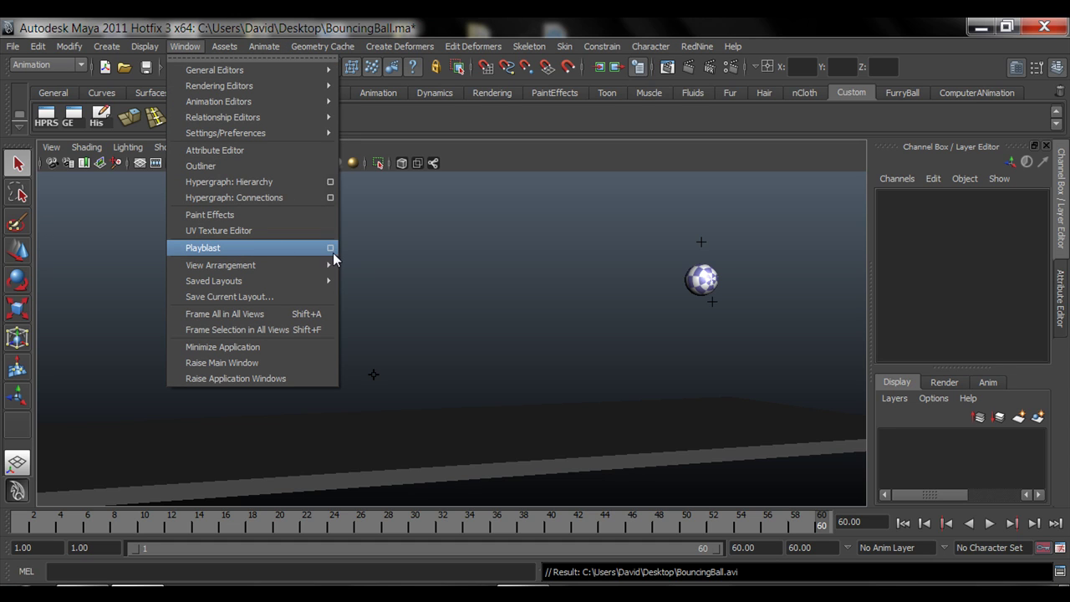
pyautogui.click(182, 48)
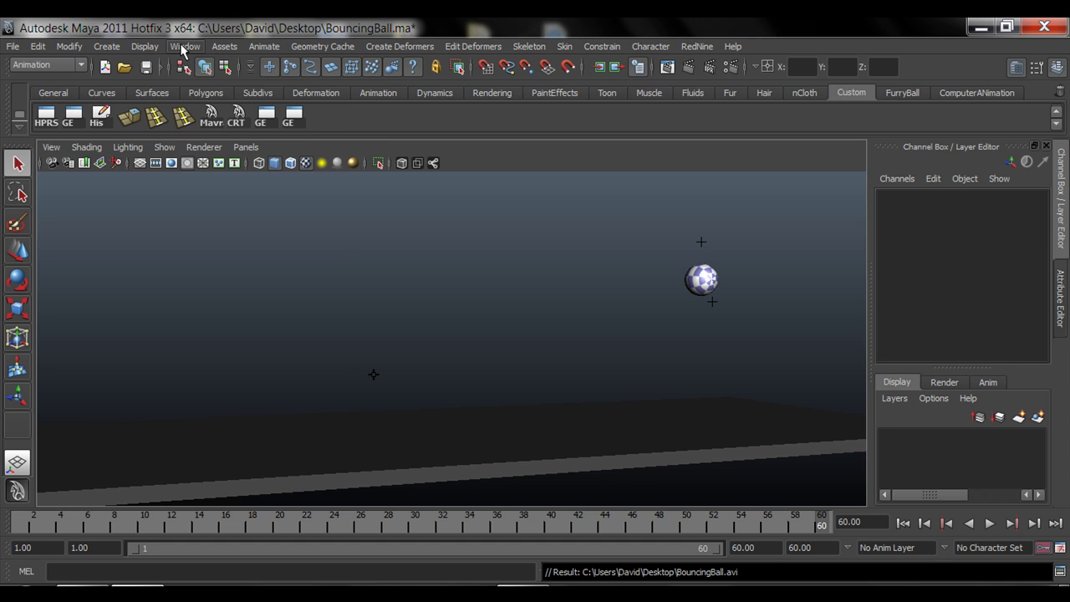
pyautogui.click(183, 48)
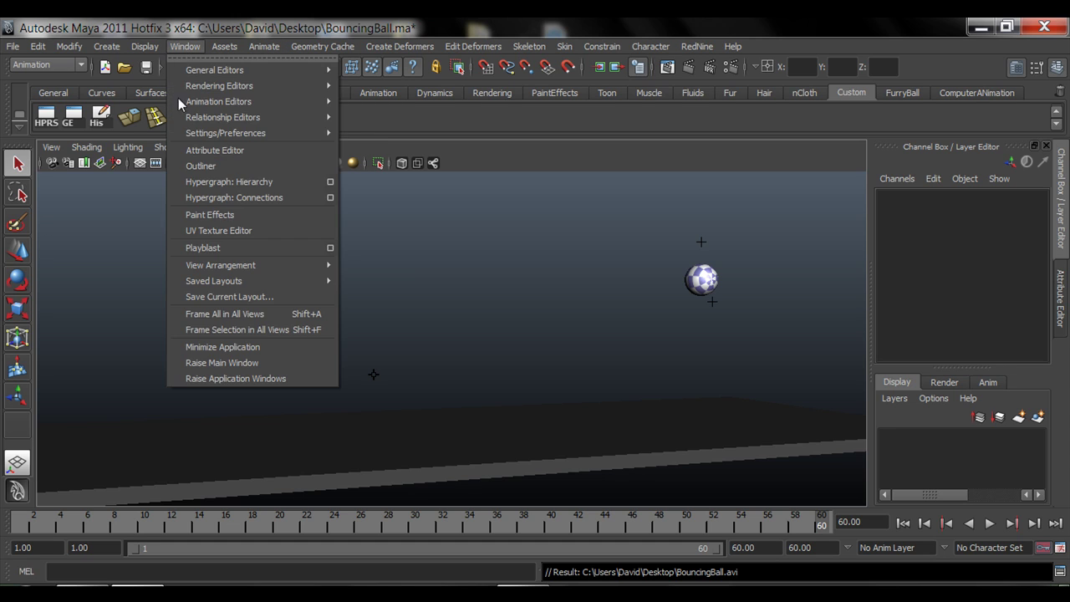
pyautogui.click(330, 248)
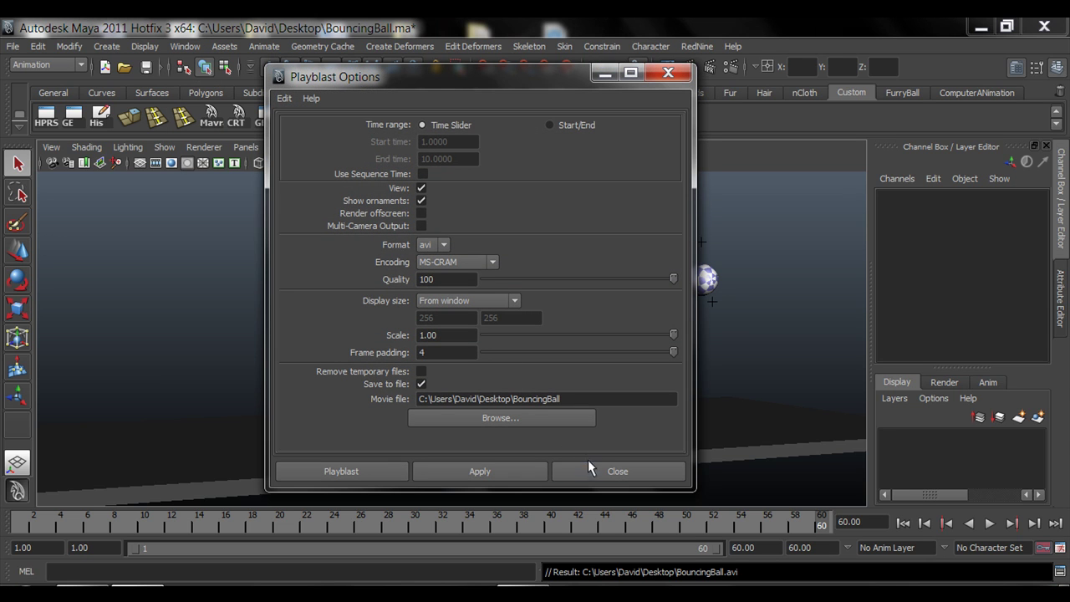
pyautogui.click(588, 470)
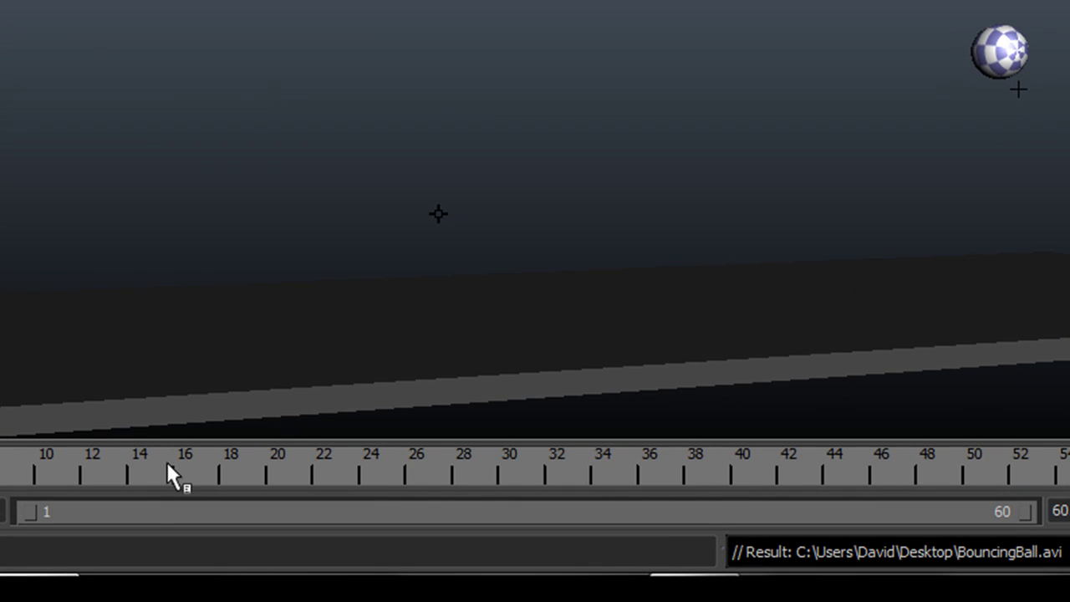
# Playblast the bouncing ball from the time-slider menu, overwriting BouncingBall.avi on the desktop
pyautogui.moveTo(167, 462)
pyautogui.mouseDown()
pyautogui.moveTo(758, 478)
pyautogui.moveTo(514, 492)
pyautogui.moveTo(13, 477)
pyautogui.mouseUp()
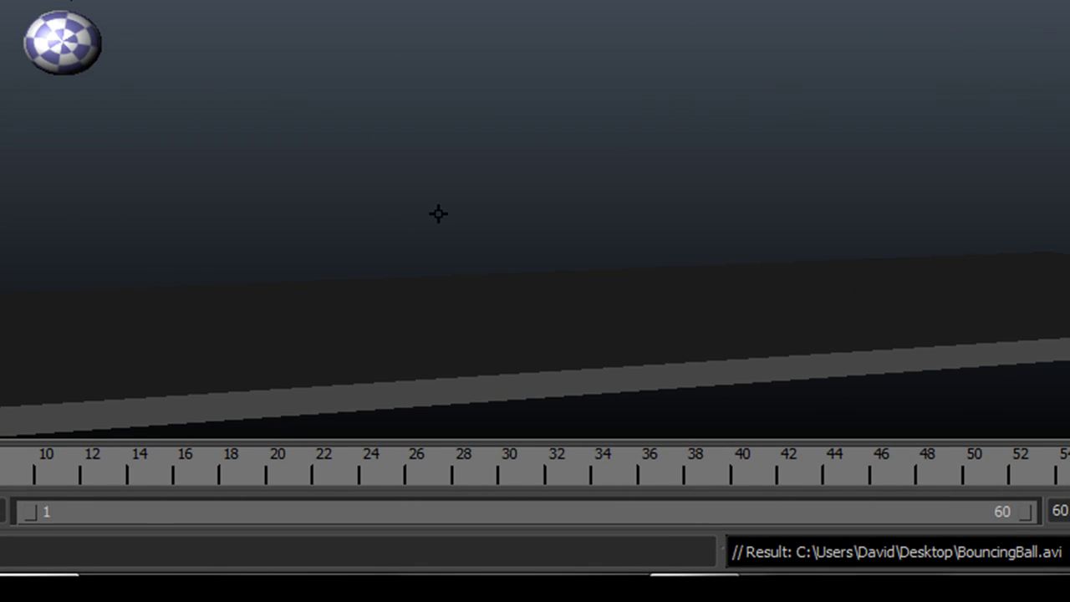
pyautogui.rightClick(557, 470)
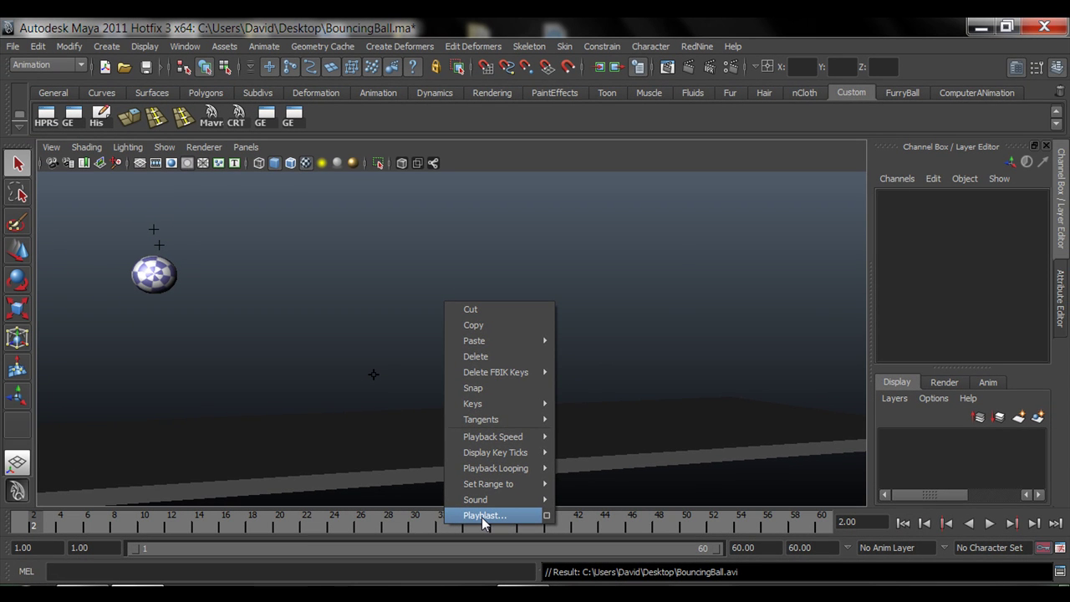
pyautogui.click(483, 516)
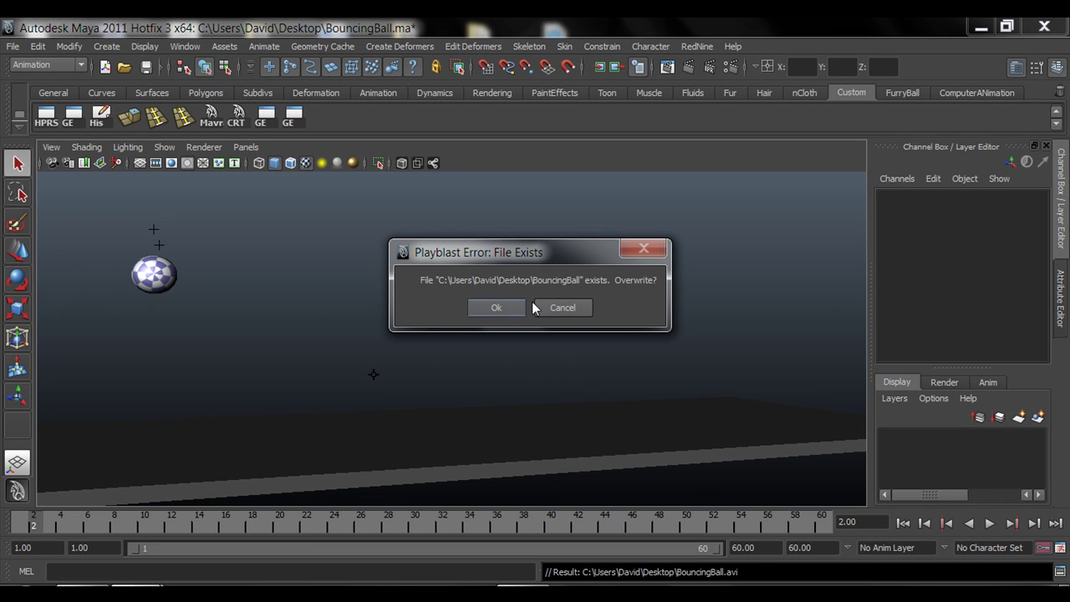
pyautogui.click(497, 307)
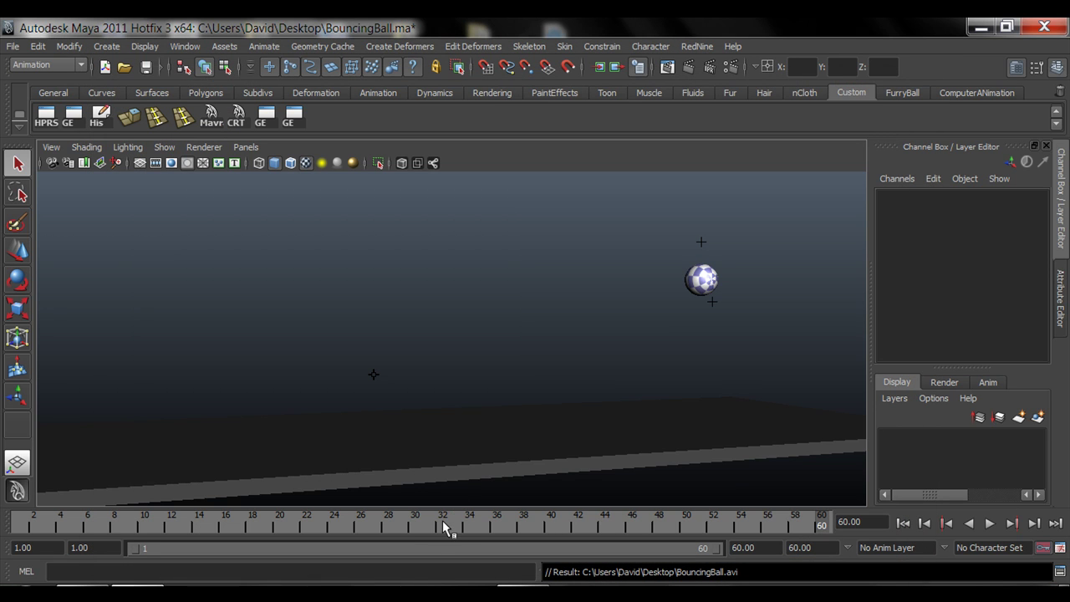
pyautogui.rightClick(421, 520)
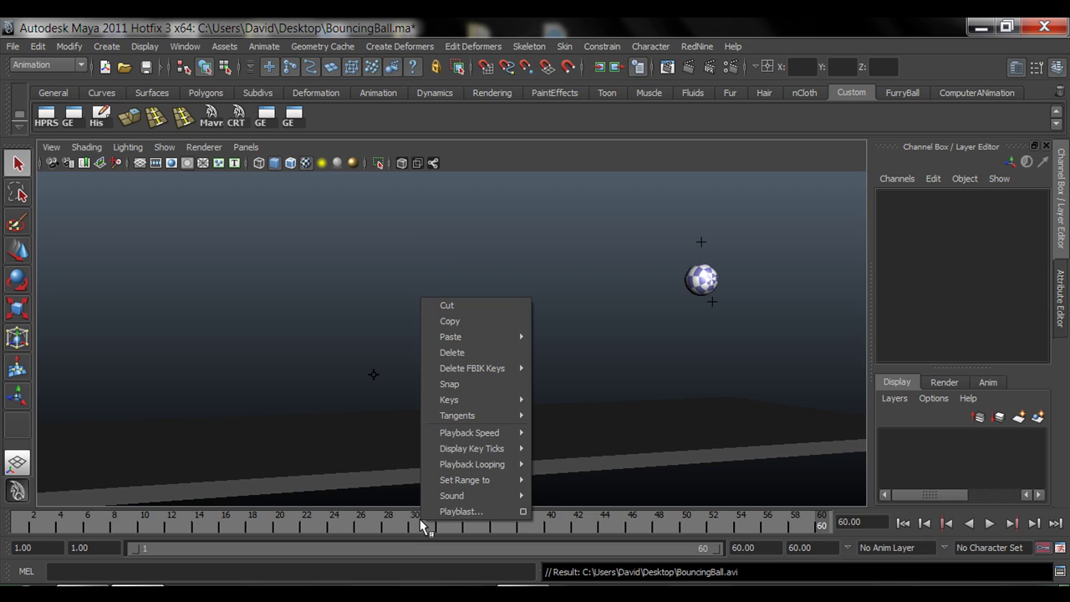
pyautogui.click(523, 511)
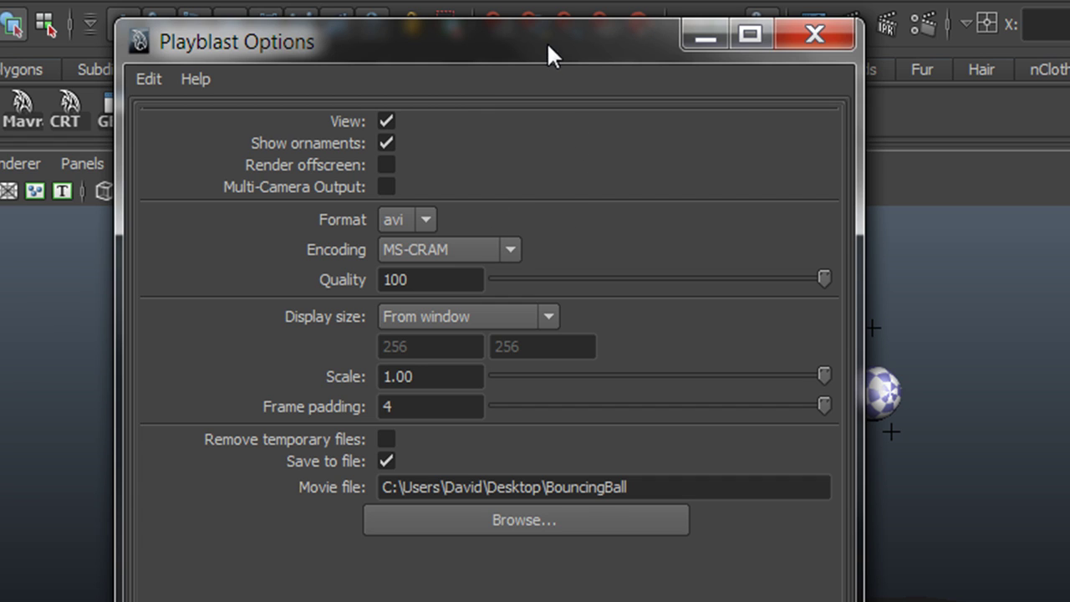
pyautogui.moveTo(548, 20); pyautogui.dragTo(552, 138)
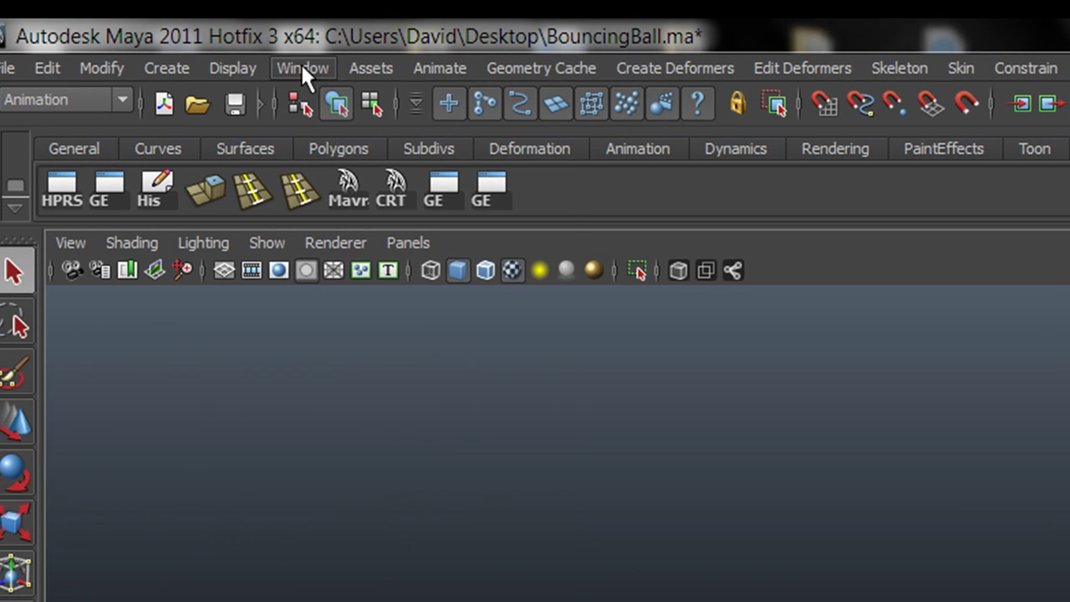
pyautogui.click(302, 67)
pyautogui.click(554, 417)
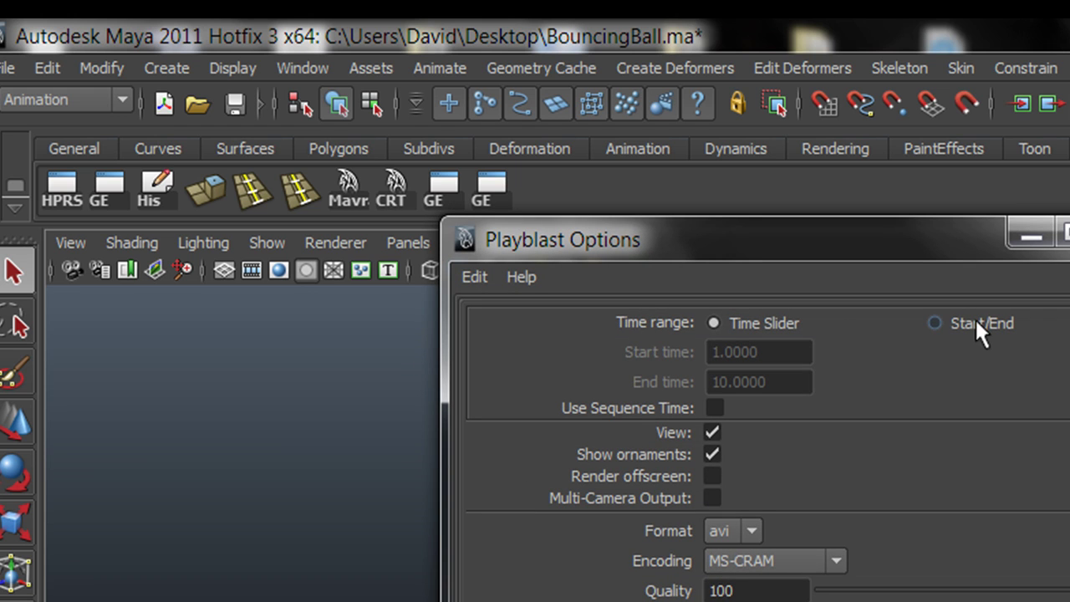
pyautogui.click(935, 322)
pyautogui.click(715, 323)
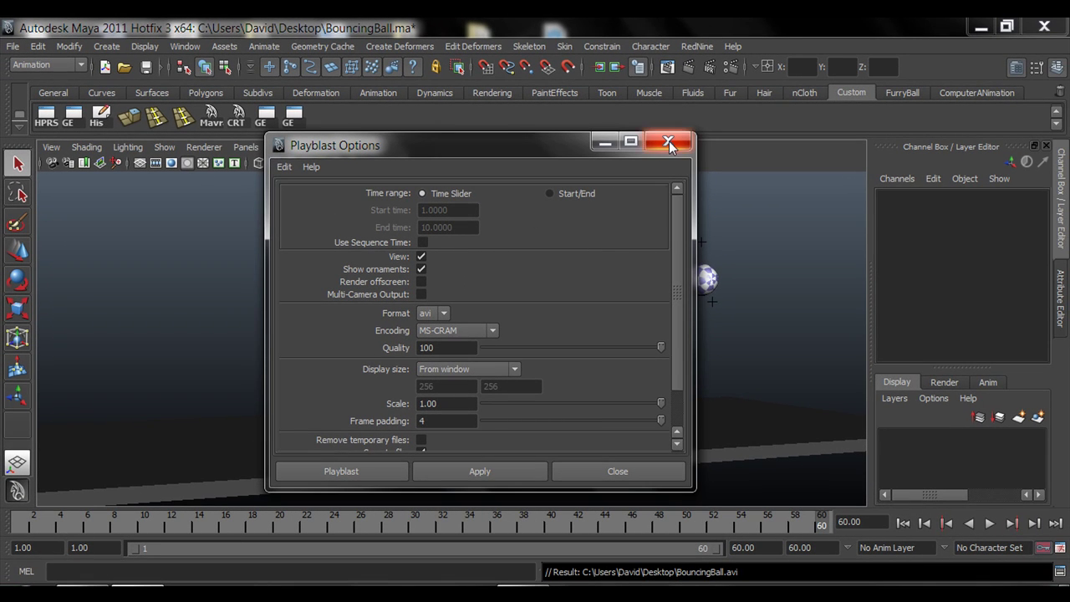
# Reopen the Playblast options from the time slider and keep the encoding set to MS-CRAM
pyautogui.click(669, 144)
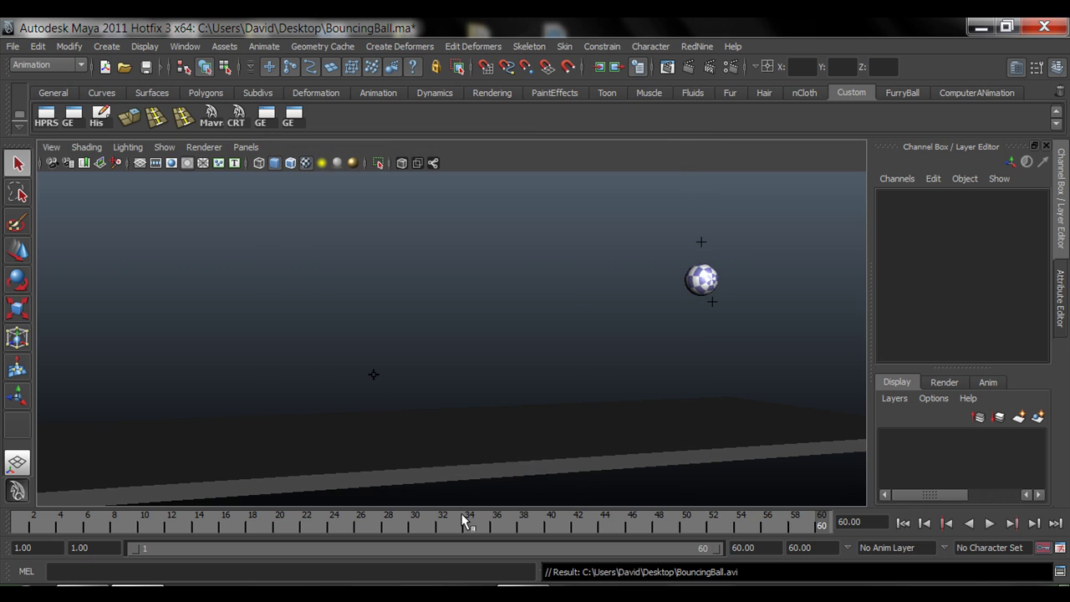
pyautogui.rightClick(465, 520)
pyautogui.click(565, 506)
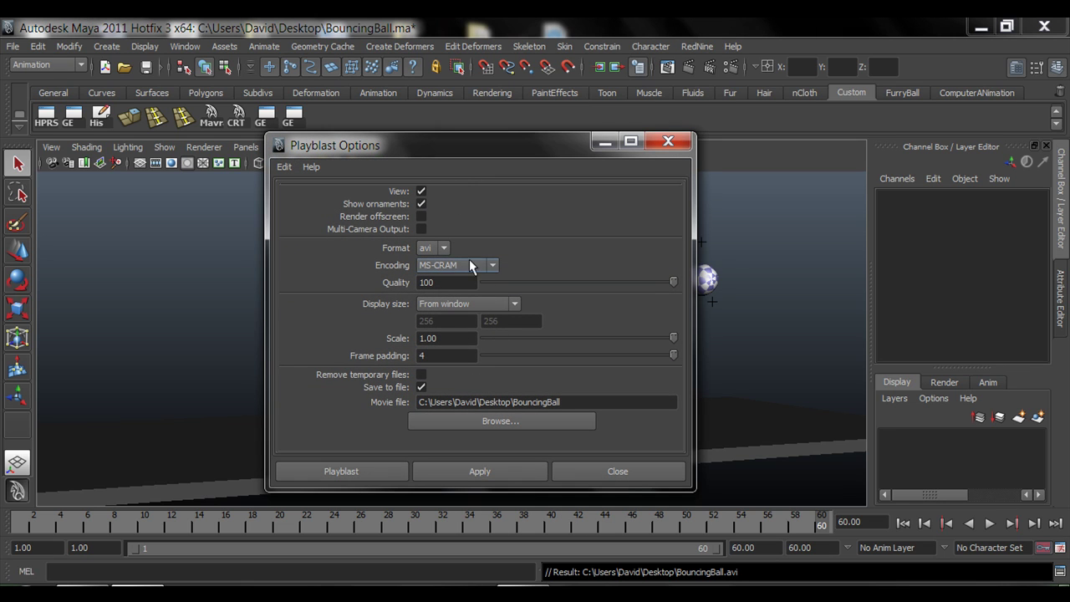
pyautogui.click(491, 267)
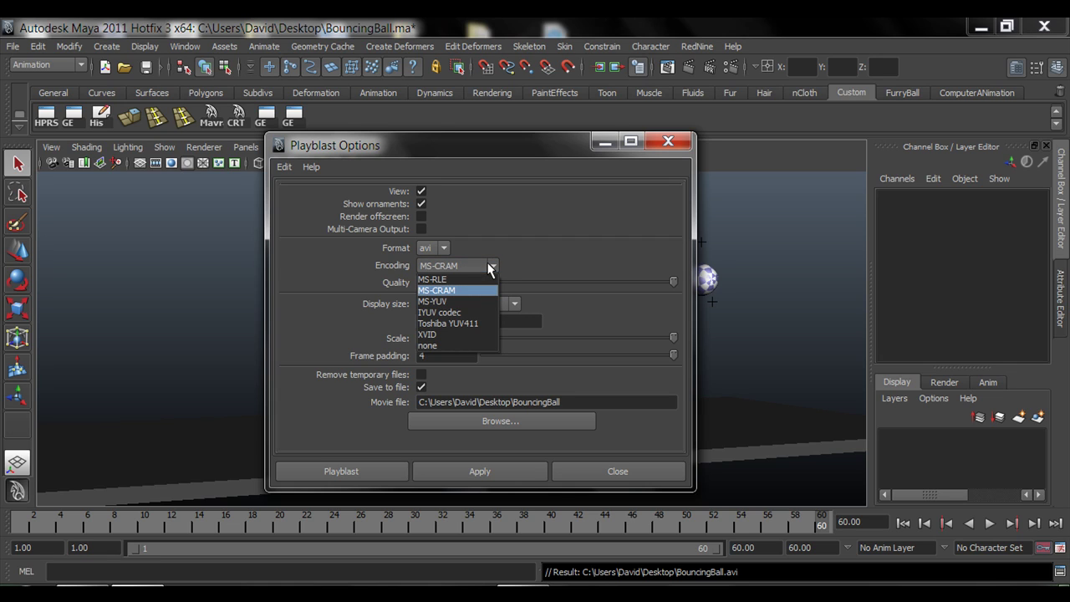
pyautogui.click(491, 268)
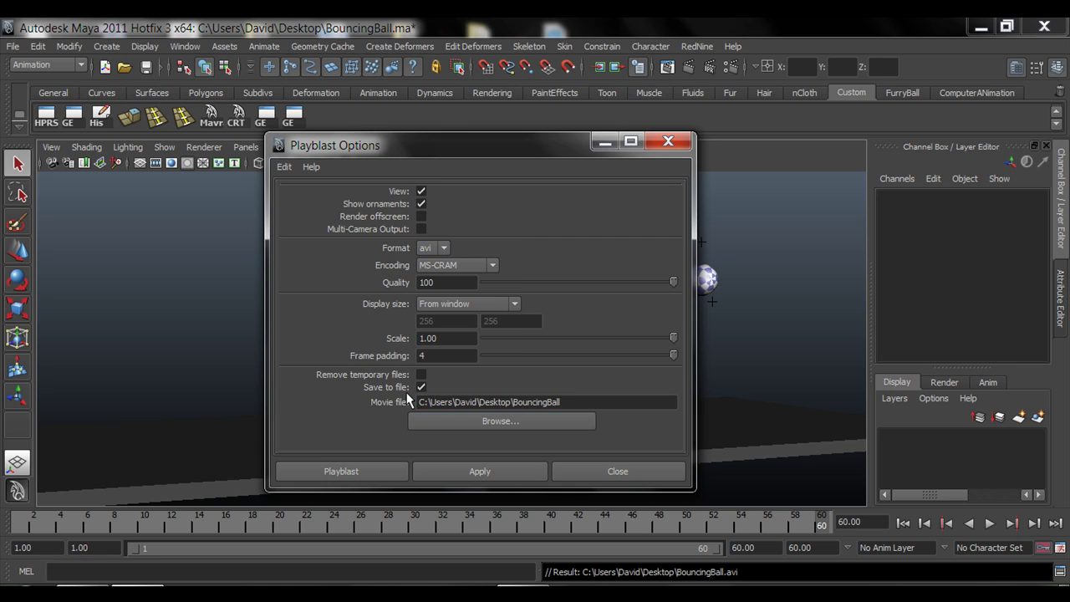
# Create the MS-CRAM playblast over BouncingBall.avi and close the preview player
pyautogui.click(481, 471)
pyautogui.click(498, 308)
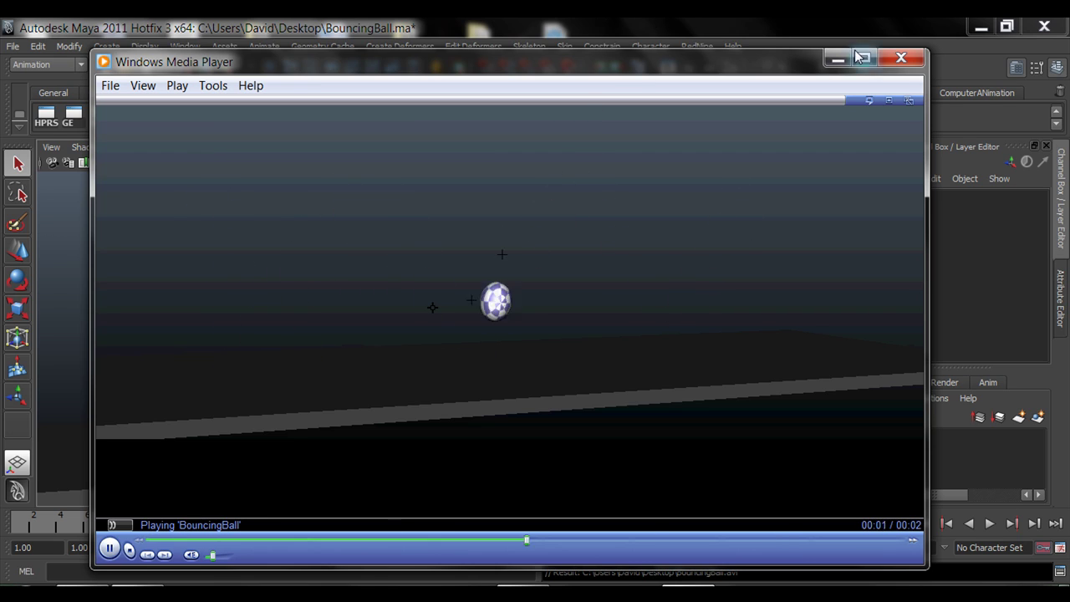
pyautogui.click(901, 57)
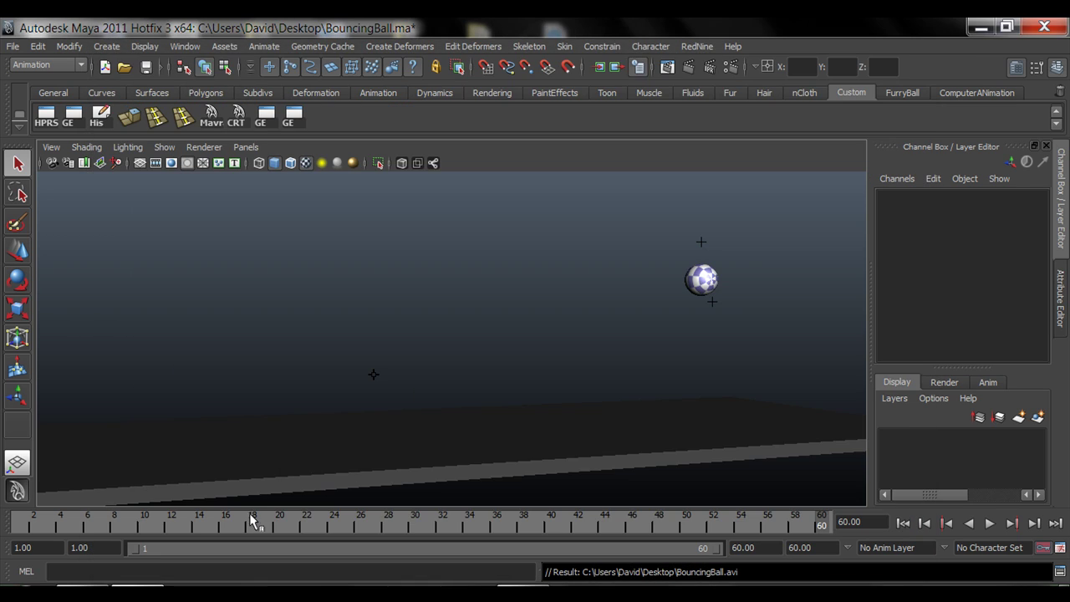
# Select MoveCtl, play the bounce, and scrub back to around frame 29
pyautogui.click(701, 244)
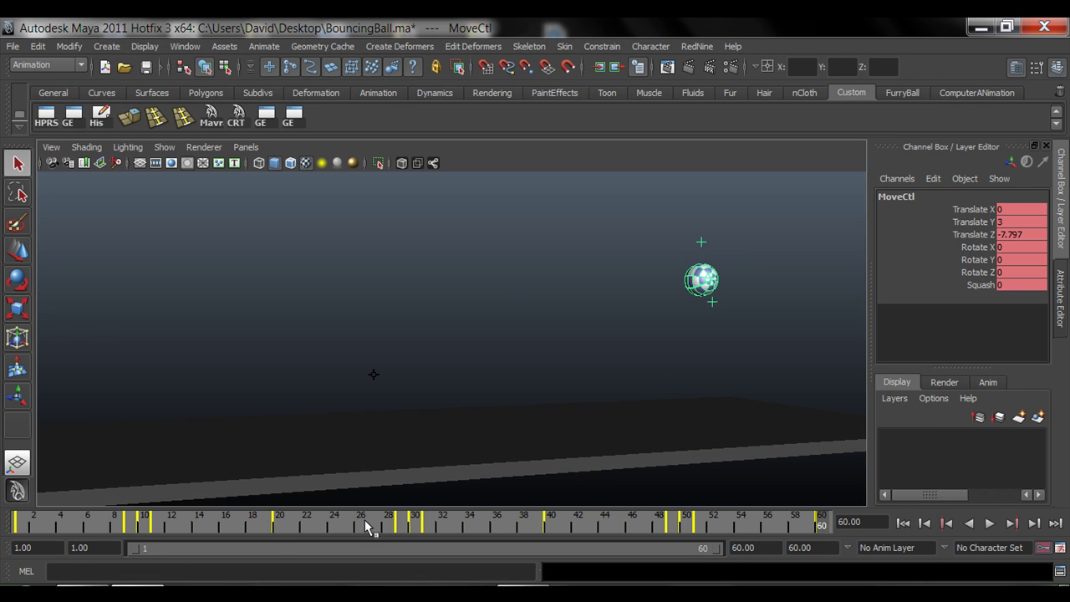
pyautogui.hotkey('alt', 'v')
pyautogui.moveTo(735, 536); pyautogui.dragTo(415, 528)
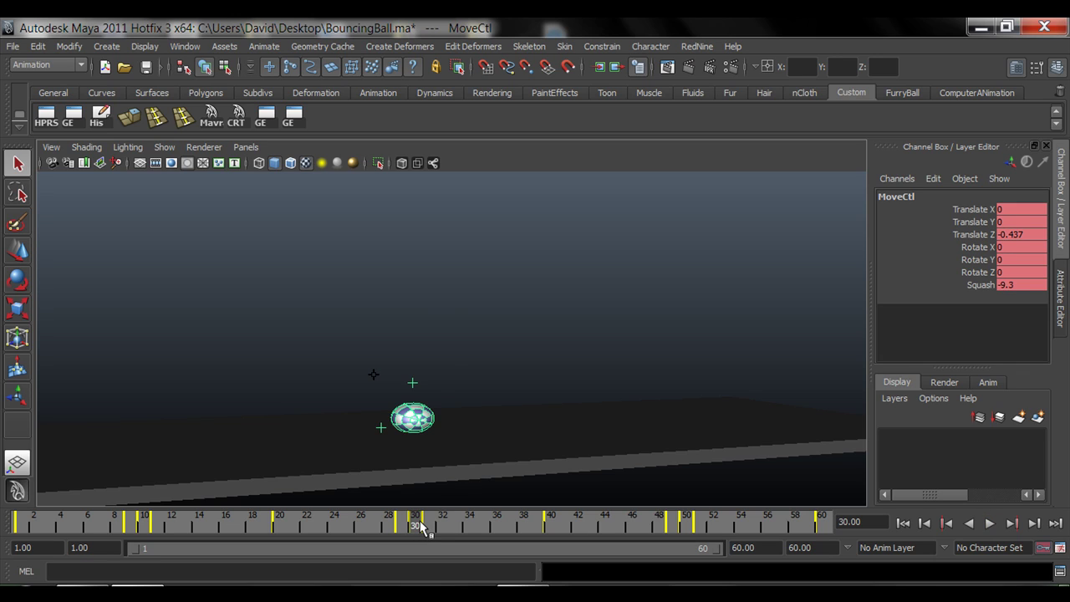
pyautogui.hotkey('ctrl', 'z')
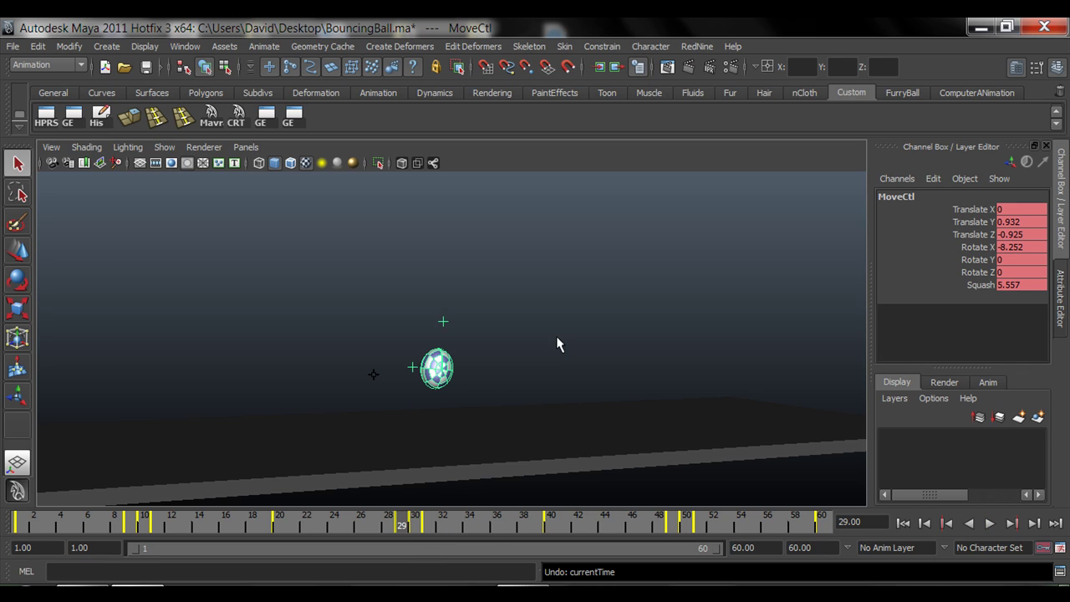
# Deselect, replay the animation stopping at frame 21, and show the time-slider Playblast menu
pyautogui.click(464, 356)
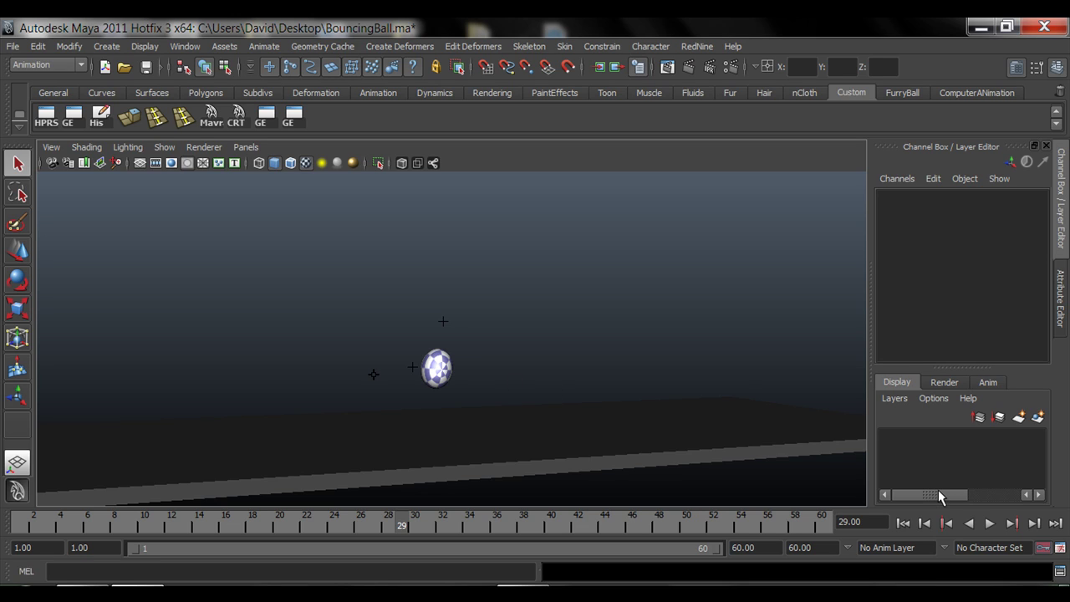
pyautogui.click(989, 523)
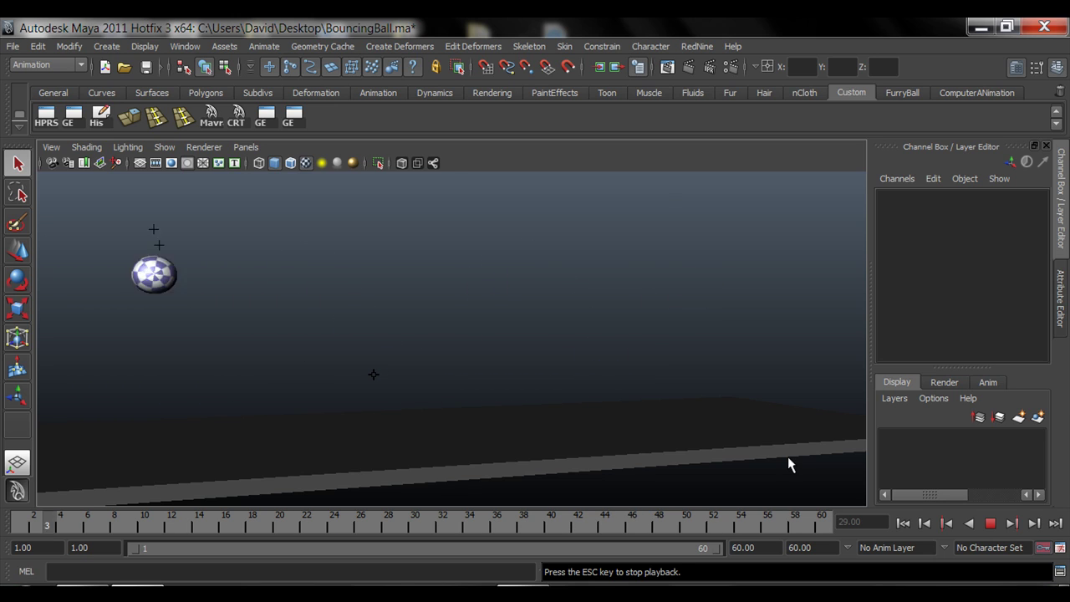
pyautogui.click(990, 524)
pyautogui.rightClick(565, 525)
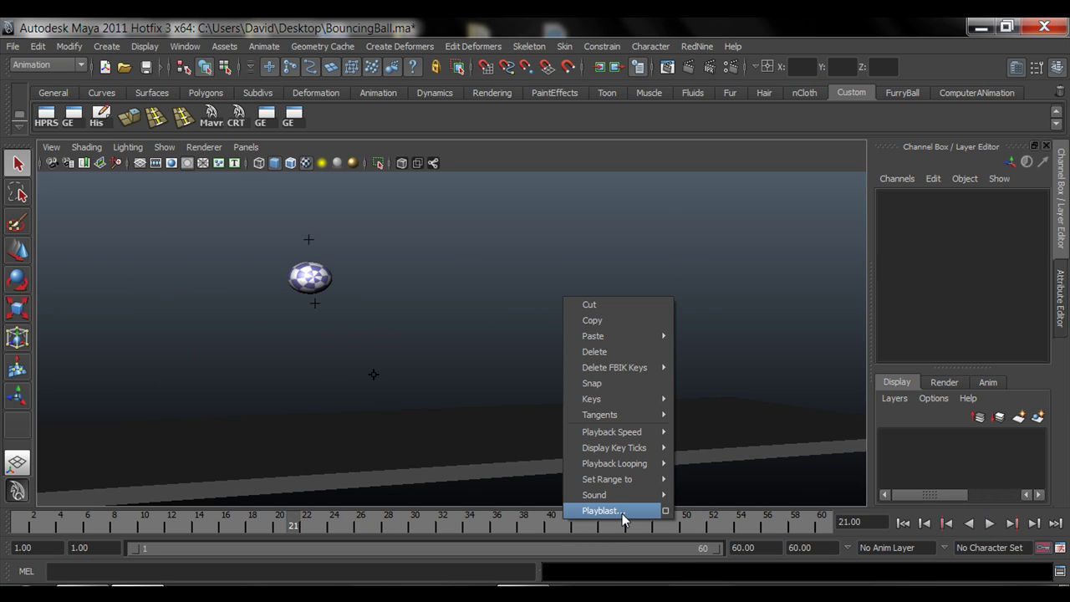